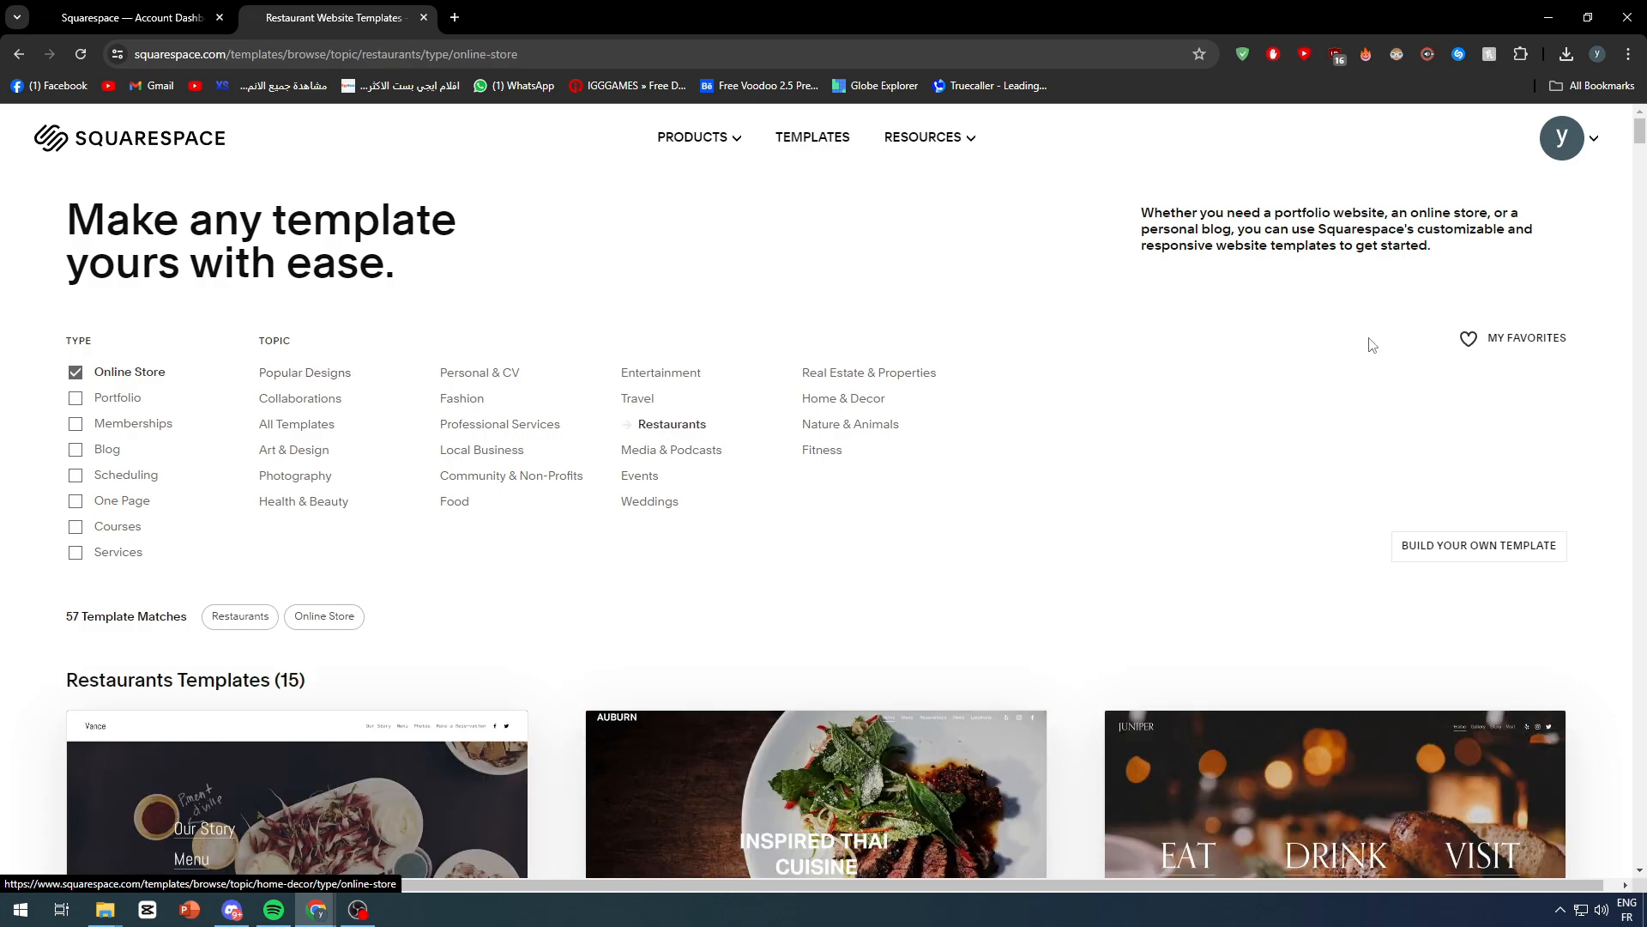
Step: Browse the restaurant online store templates and open the preview of the Chotto template
scroll(1355, 360, down, 15)
scroll(1280, 462, up, 3)
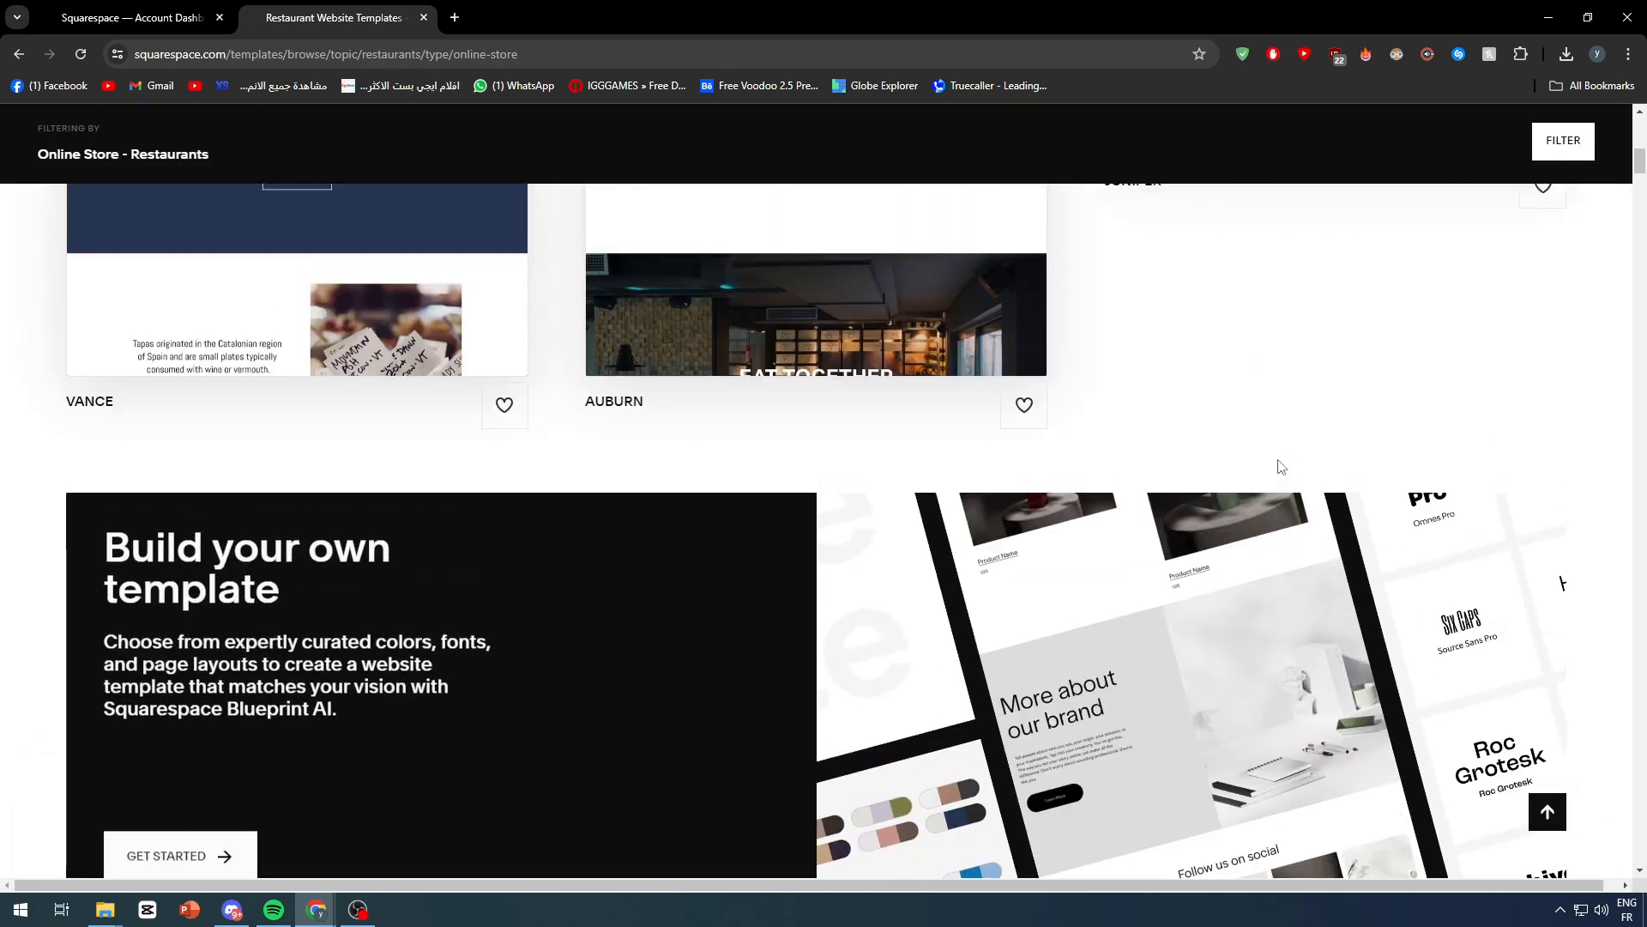
scroll(1279, 461, down, 15)
scroll(1276, 461, down, 5)
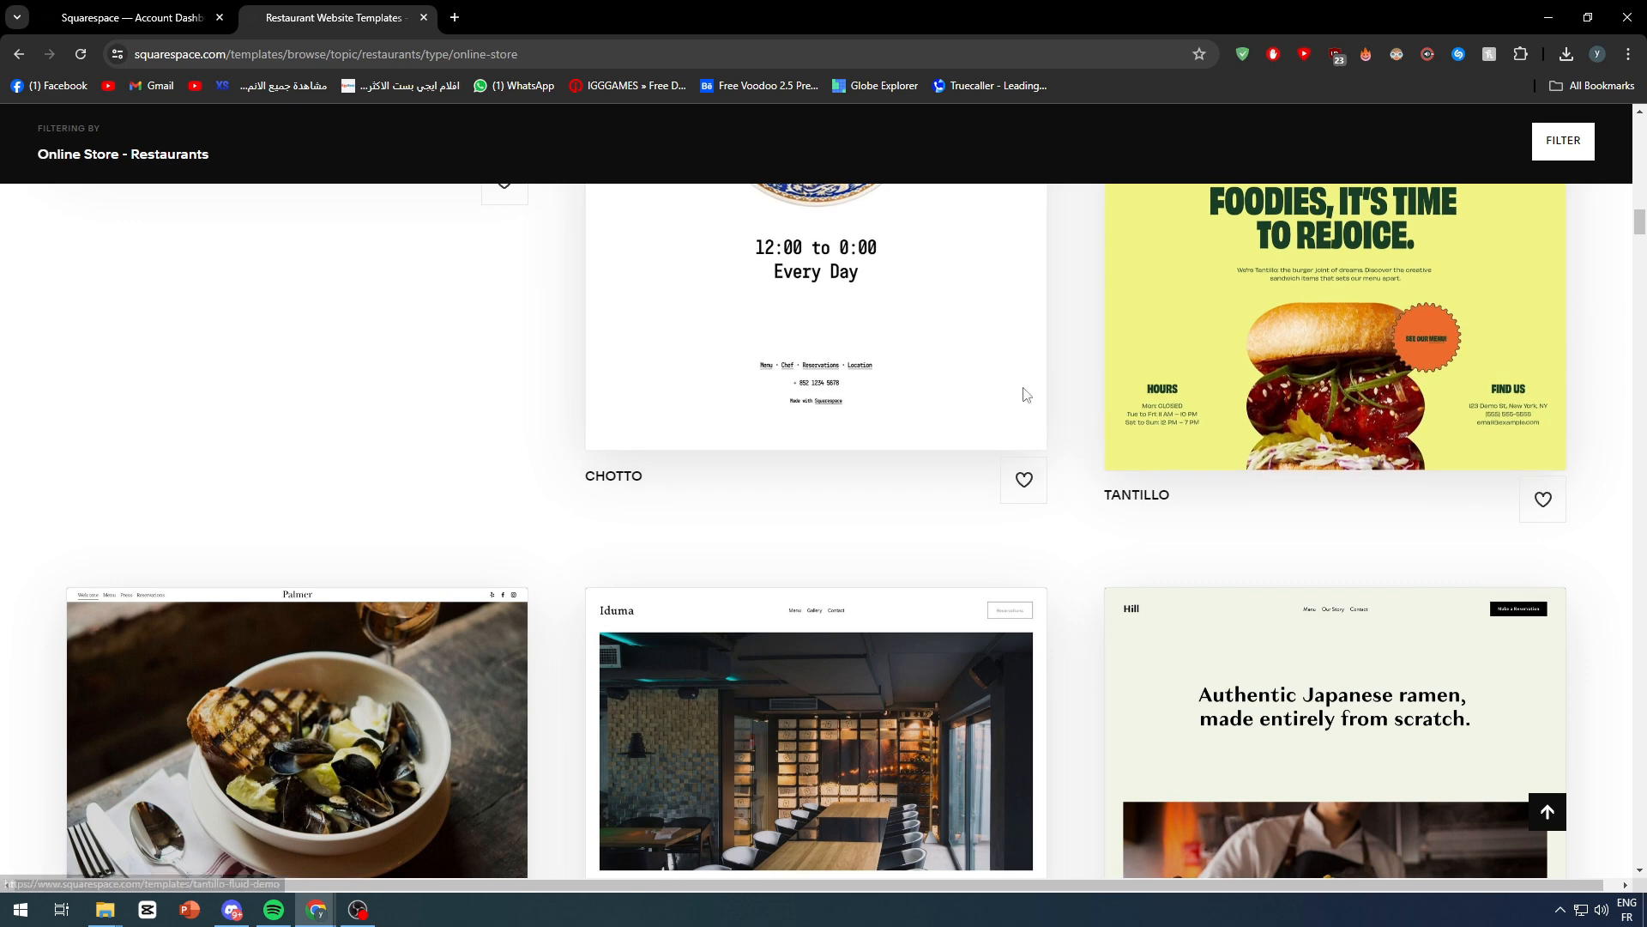
click(970, 373)
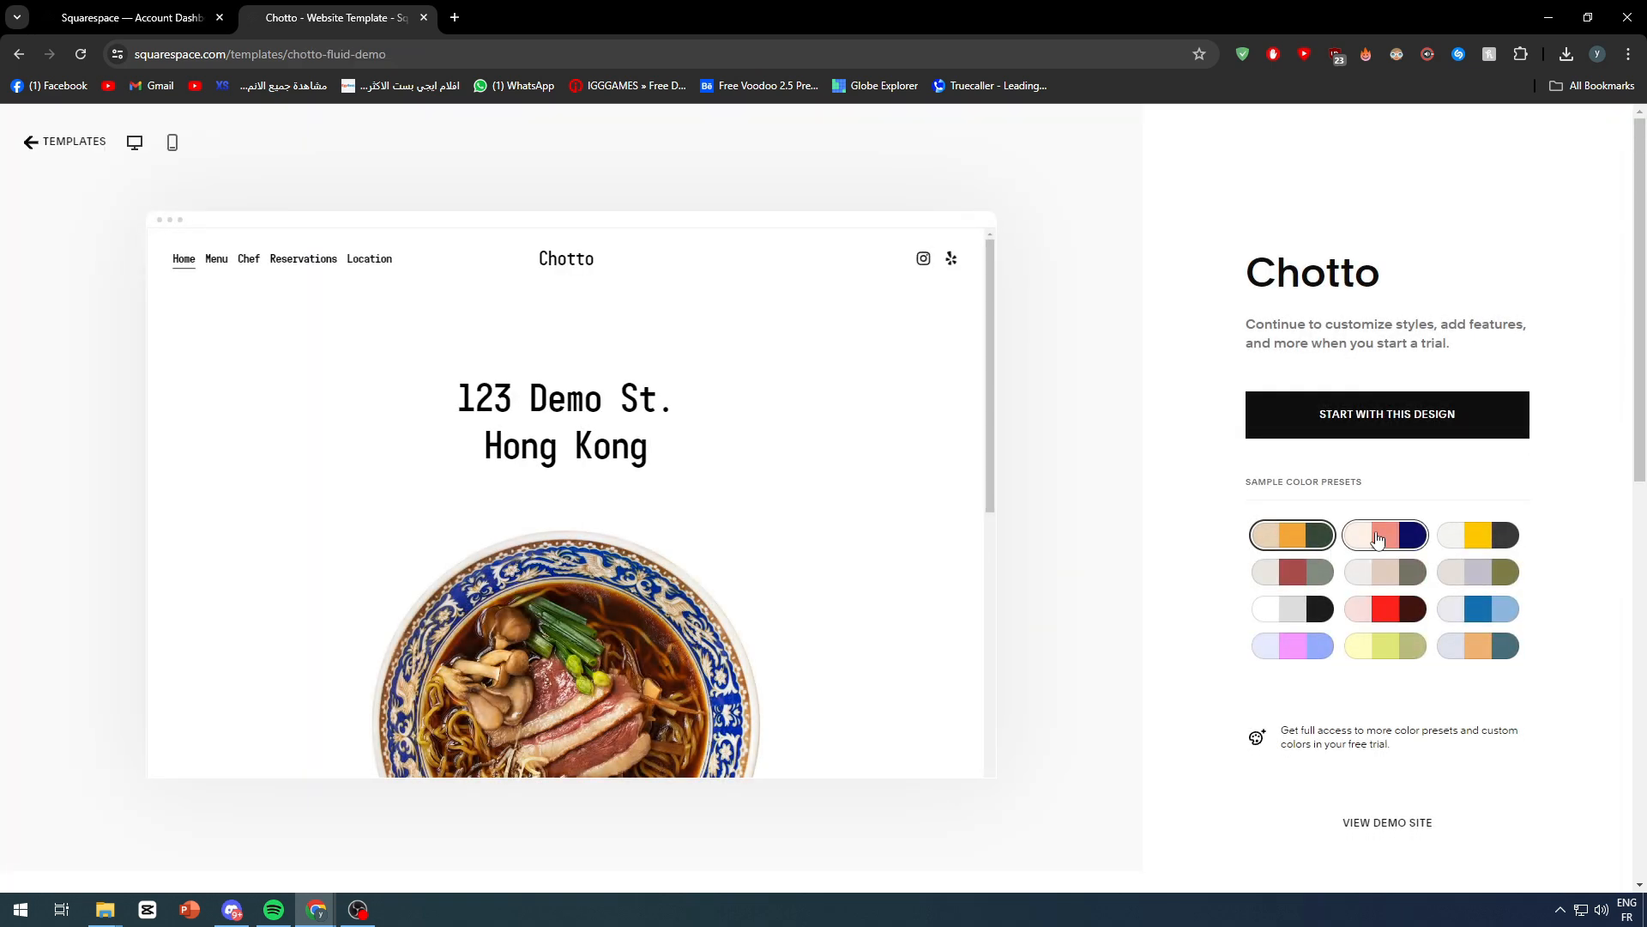
Step: Try several sample color presets on the Chotto preview and return to the tan, orange and dark green preset
click(1390, 536)
click(1285, 543)
click(1290, 567)
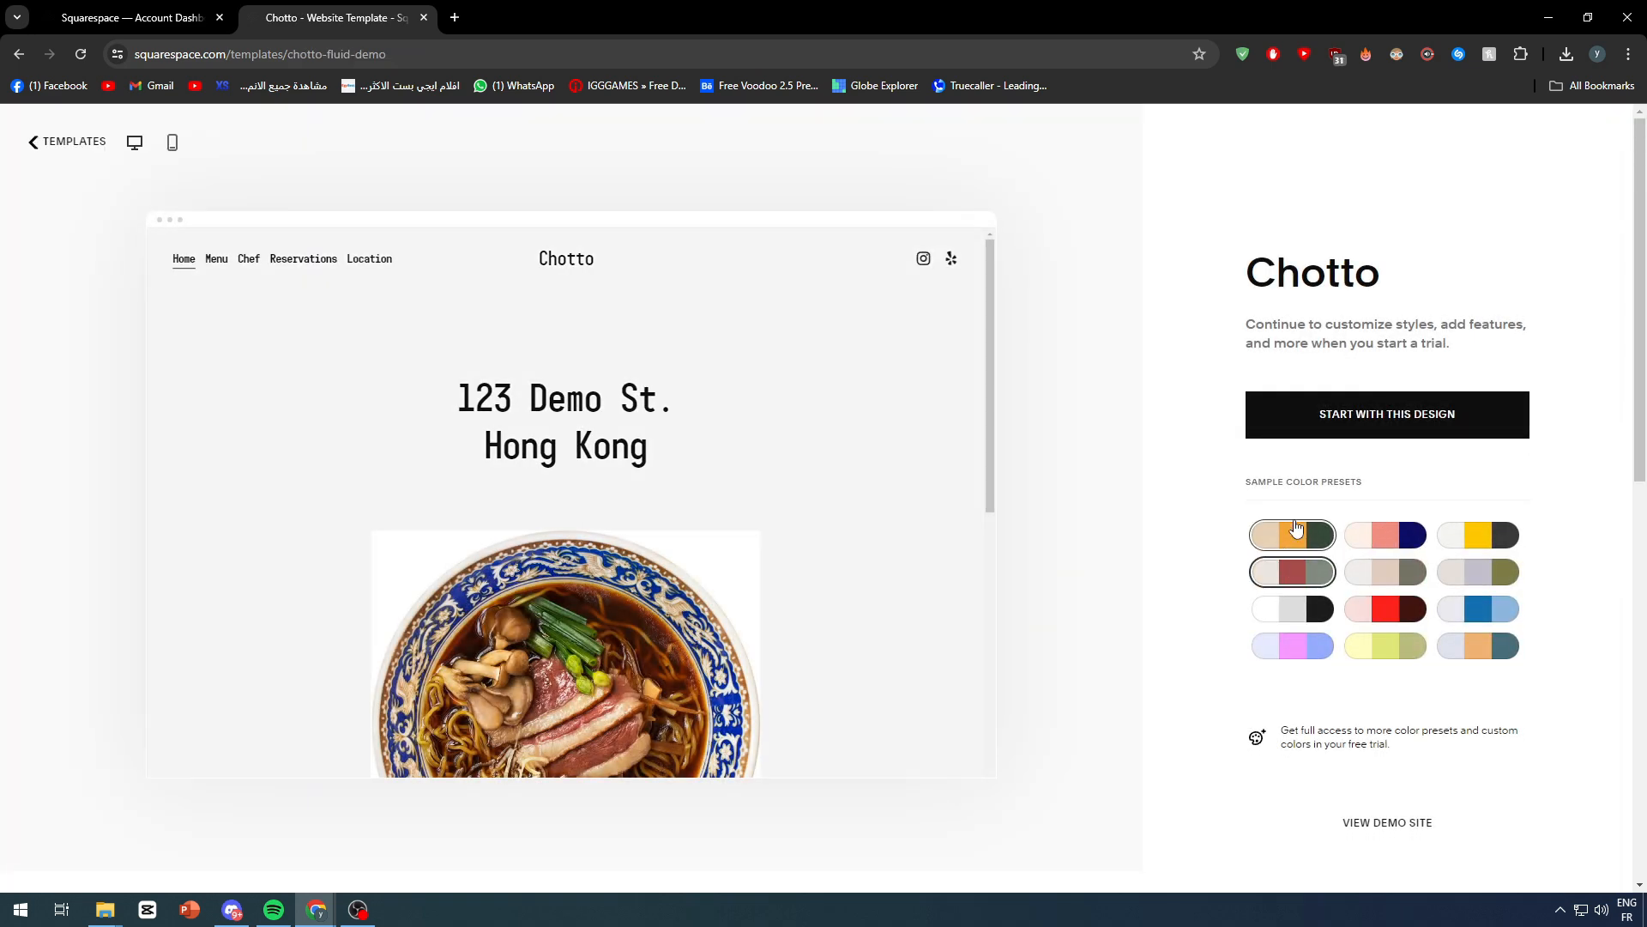
click(1291, 535)
click(1384, 536)
click(1384, 573)
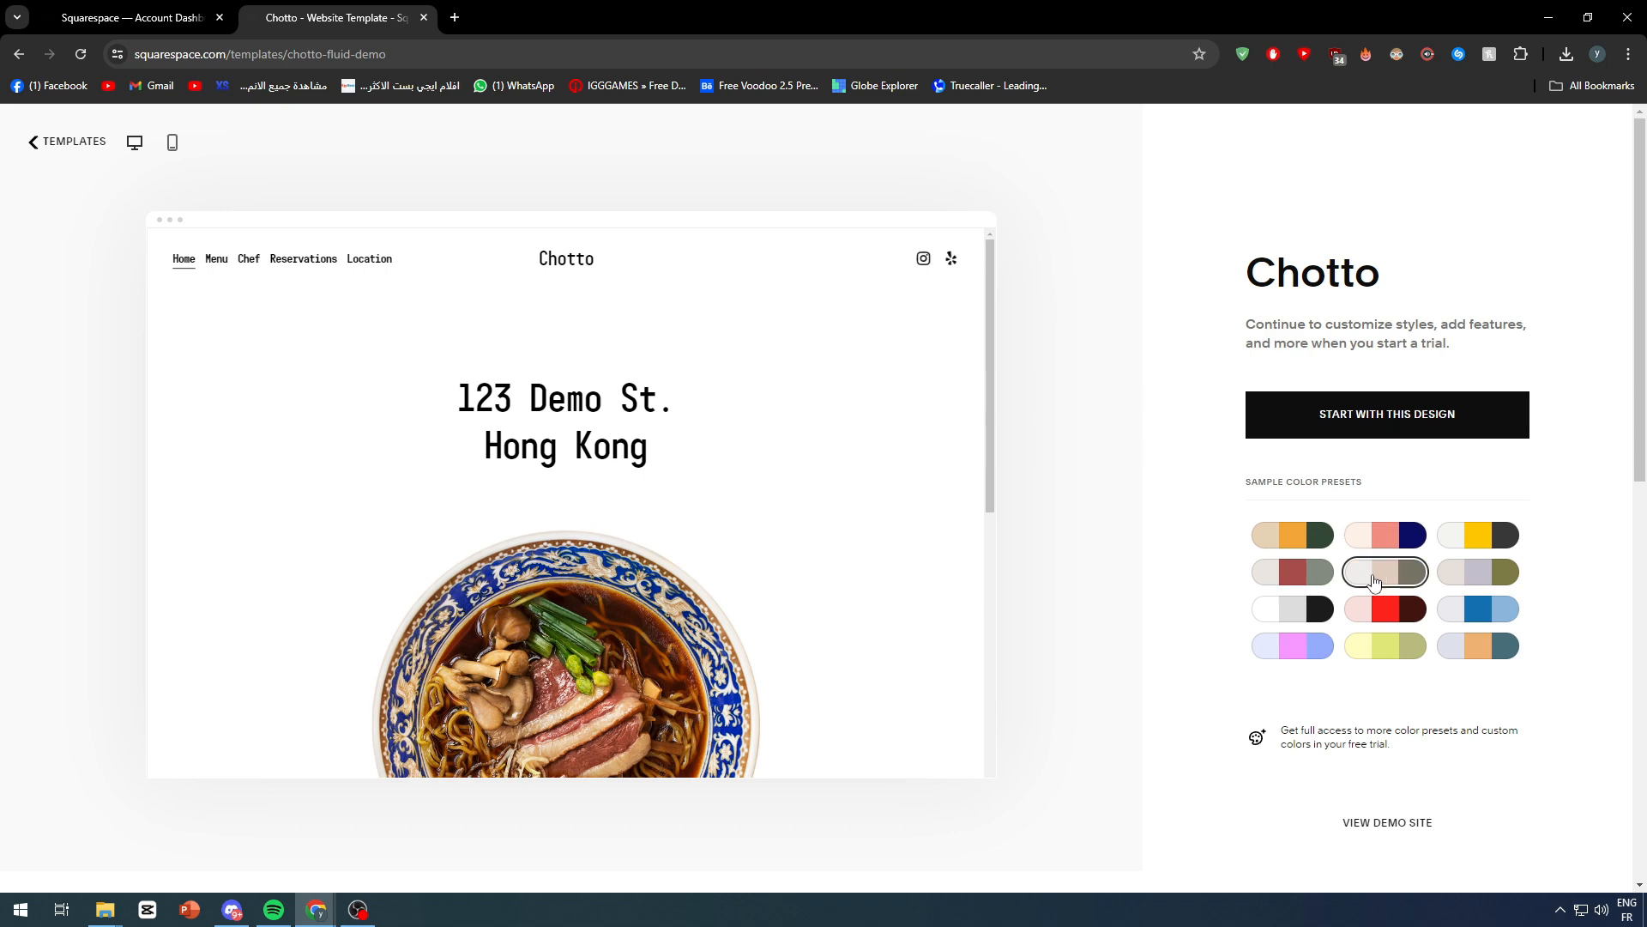
click(1298, 576)
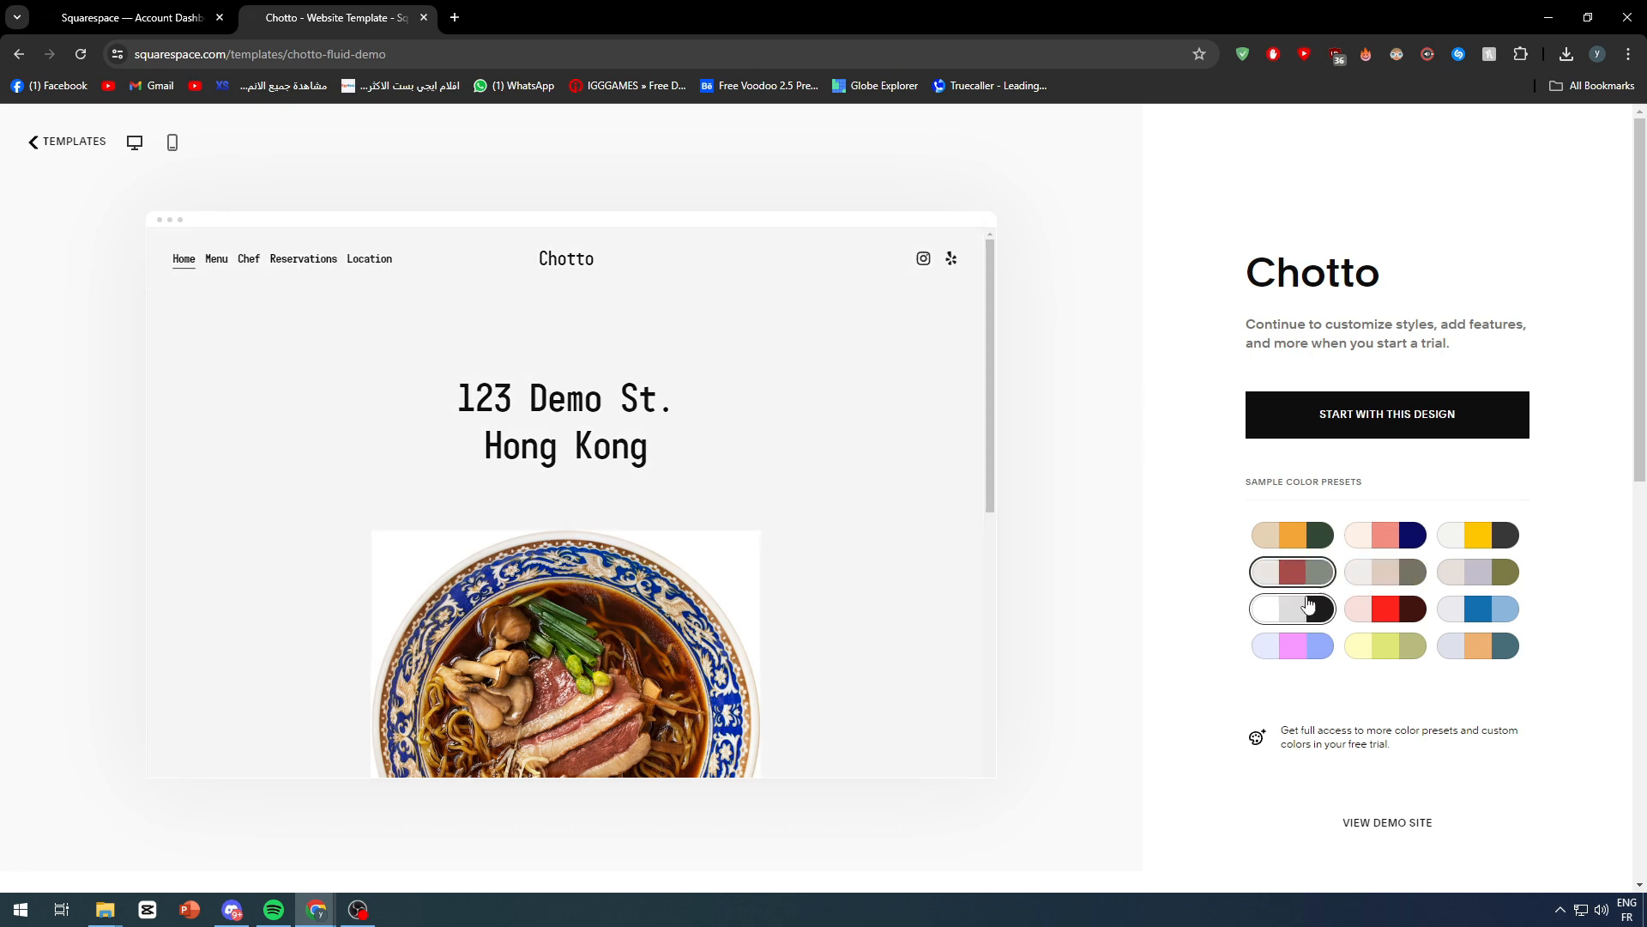
click(1274, 608)
scroll(650, 539, down, 5)
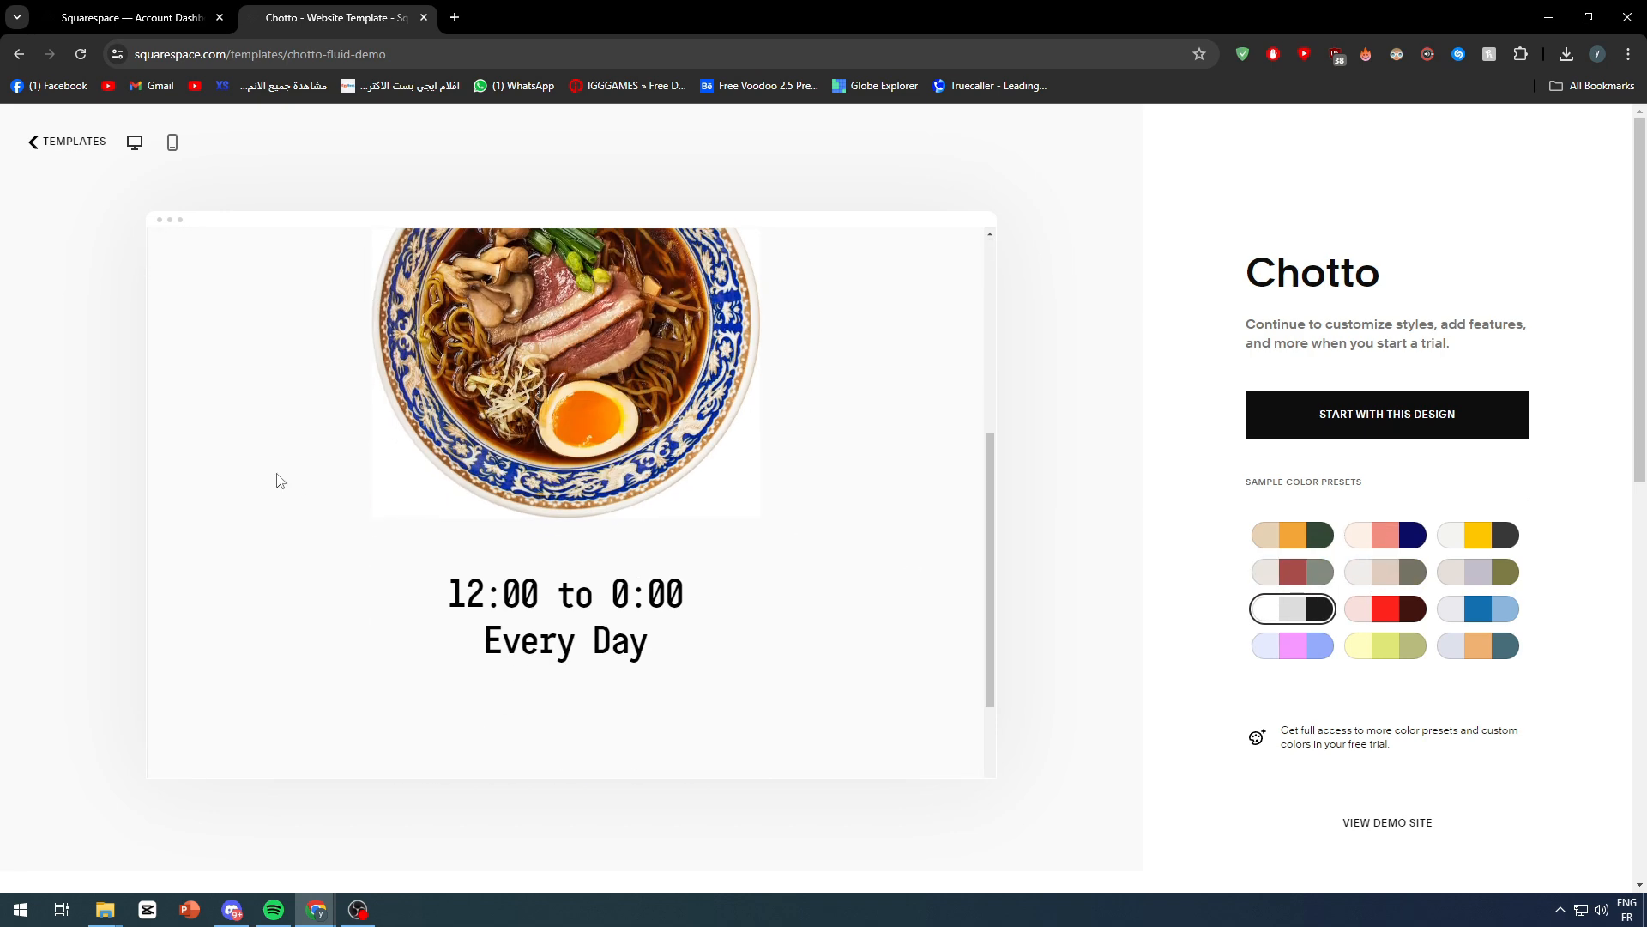
scroll(275, 478, up, 3)
scroll(275, 478, down, 1)
click(1279, 649)
click(1379, 650)
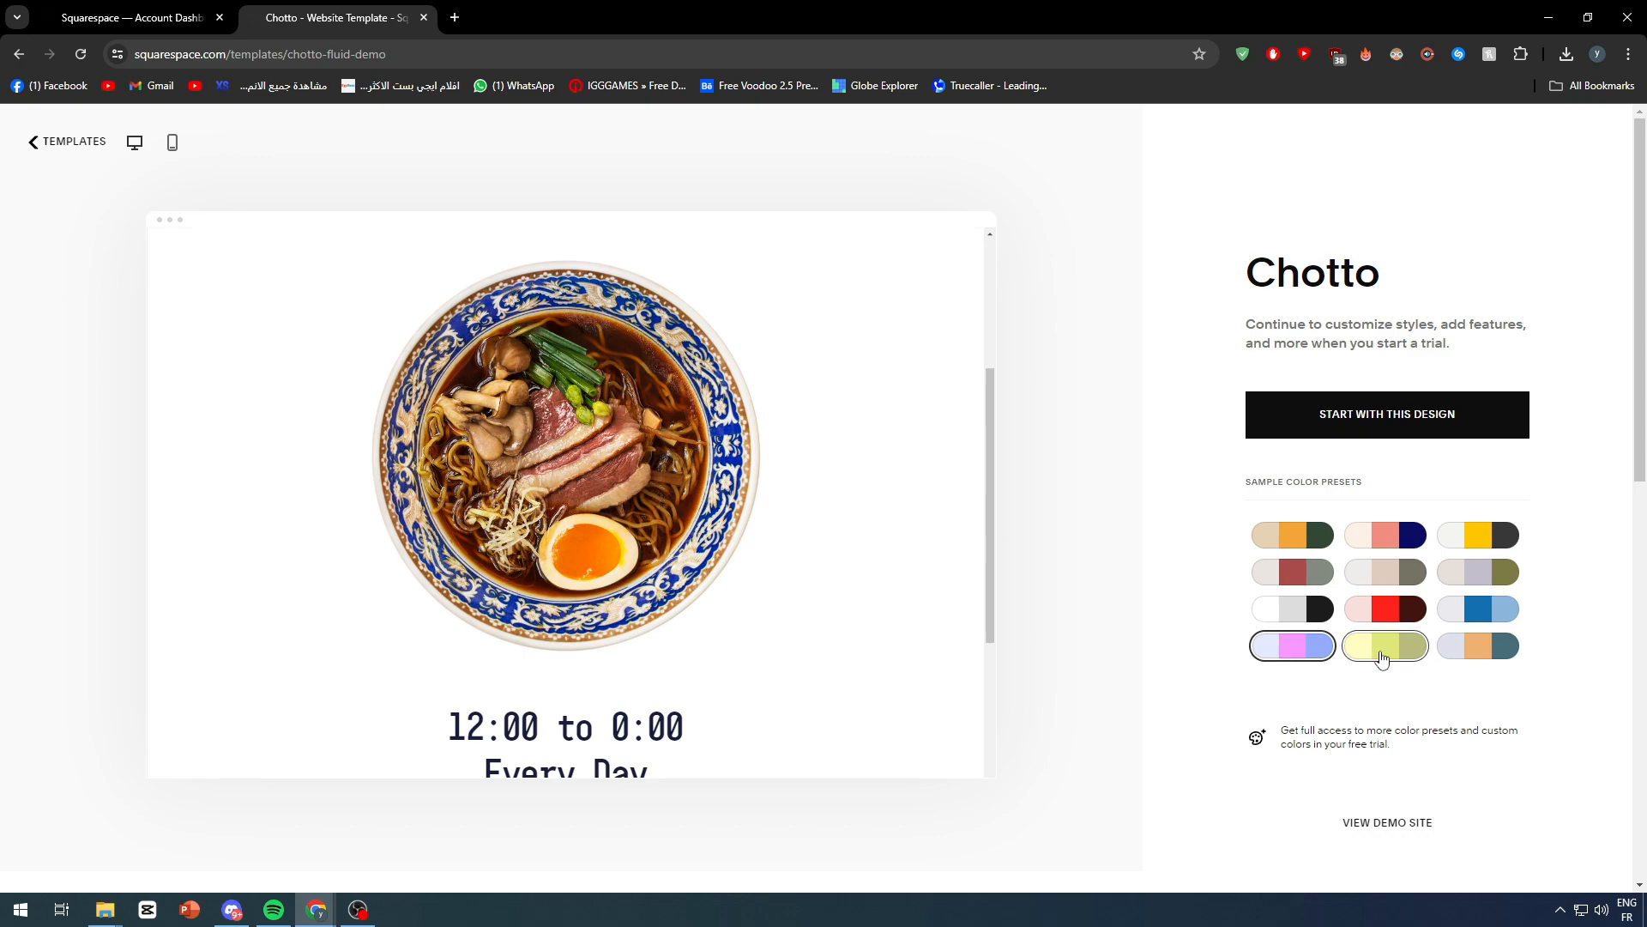
click(1279, 542)
Step: Examine the Chotto demo's home, menu and reservations pages, including the party size field of the booking form
scroll(883, 517, up, 2)
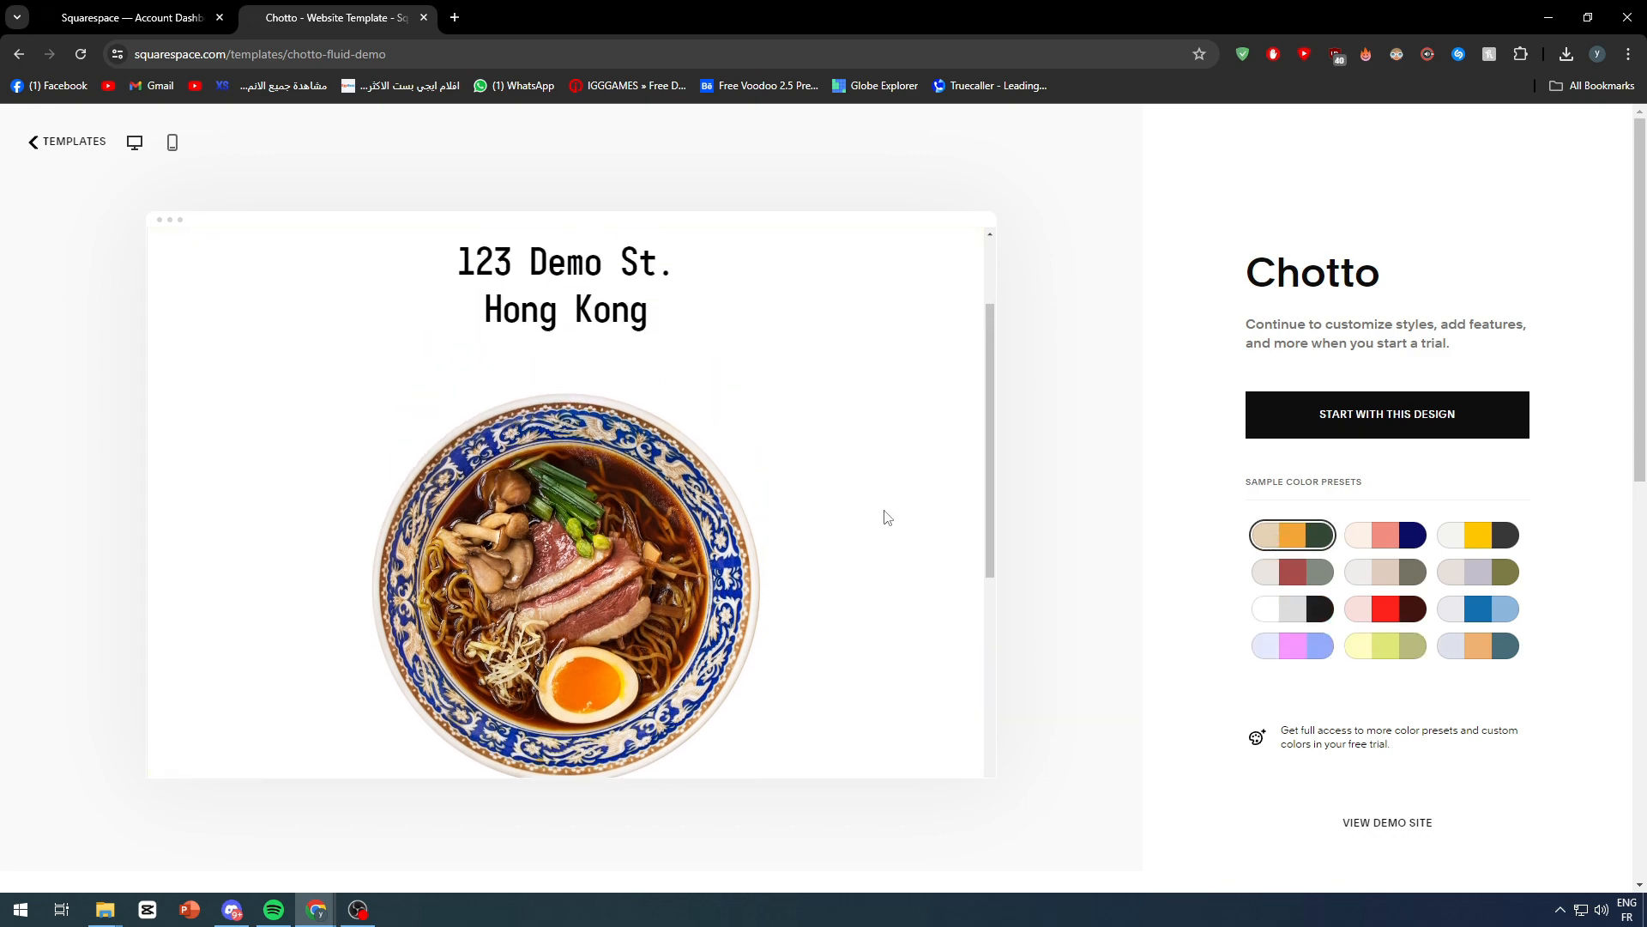
scroll(884, 517, down, 4)
scroll(884, 516, up, 5)
scroll(887, 519, down, 1)
scroll(887, 519, down, 3)
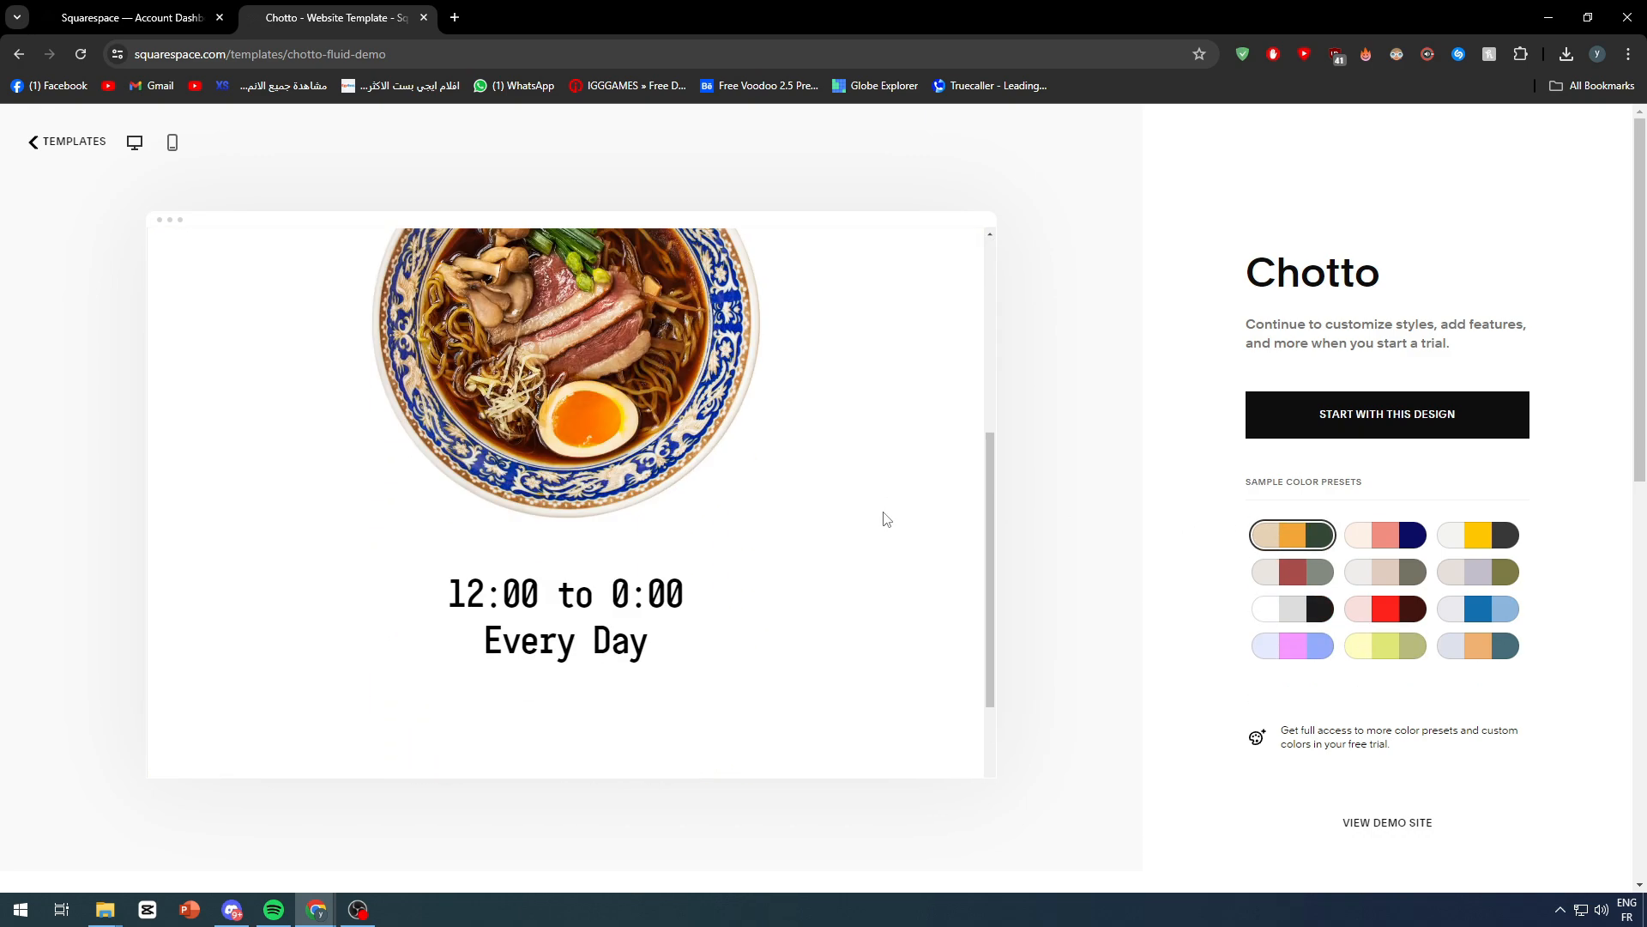
scroll(886, 518, up, 5)
click(216, 260)
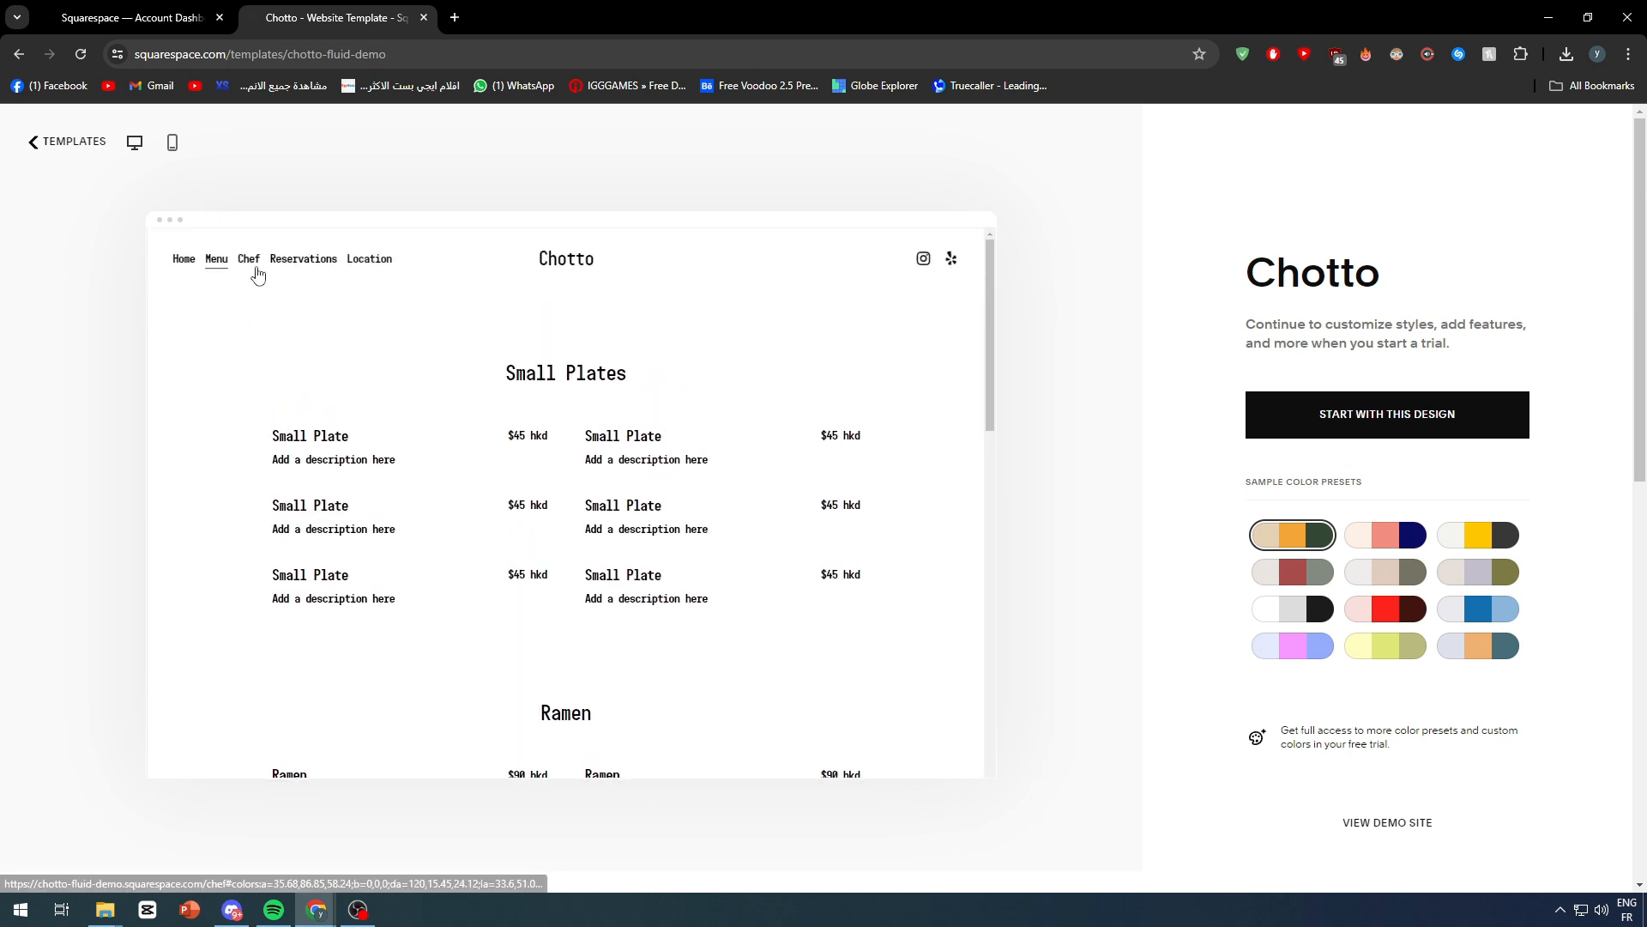
click(300, 260)
scroll(679, 383, down, 2)
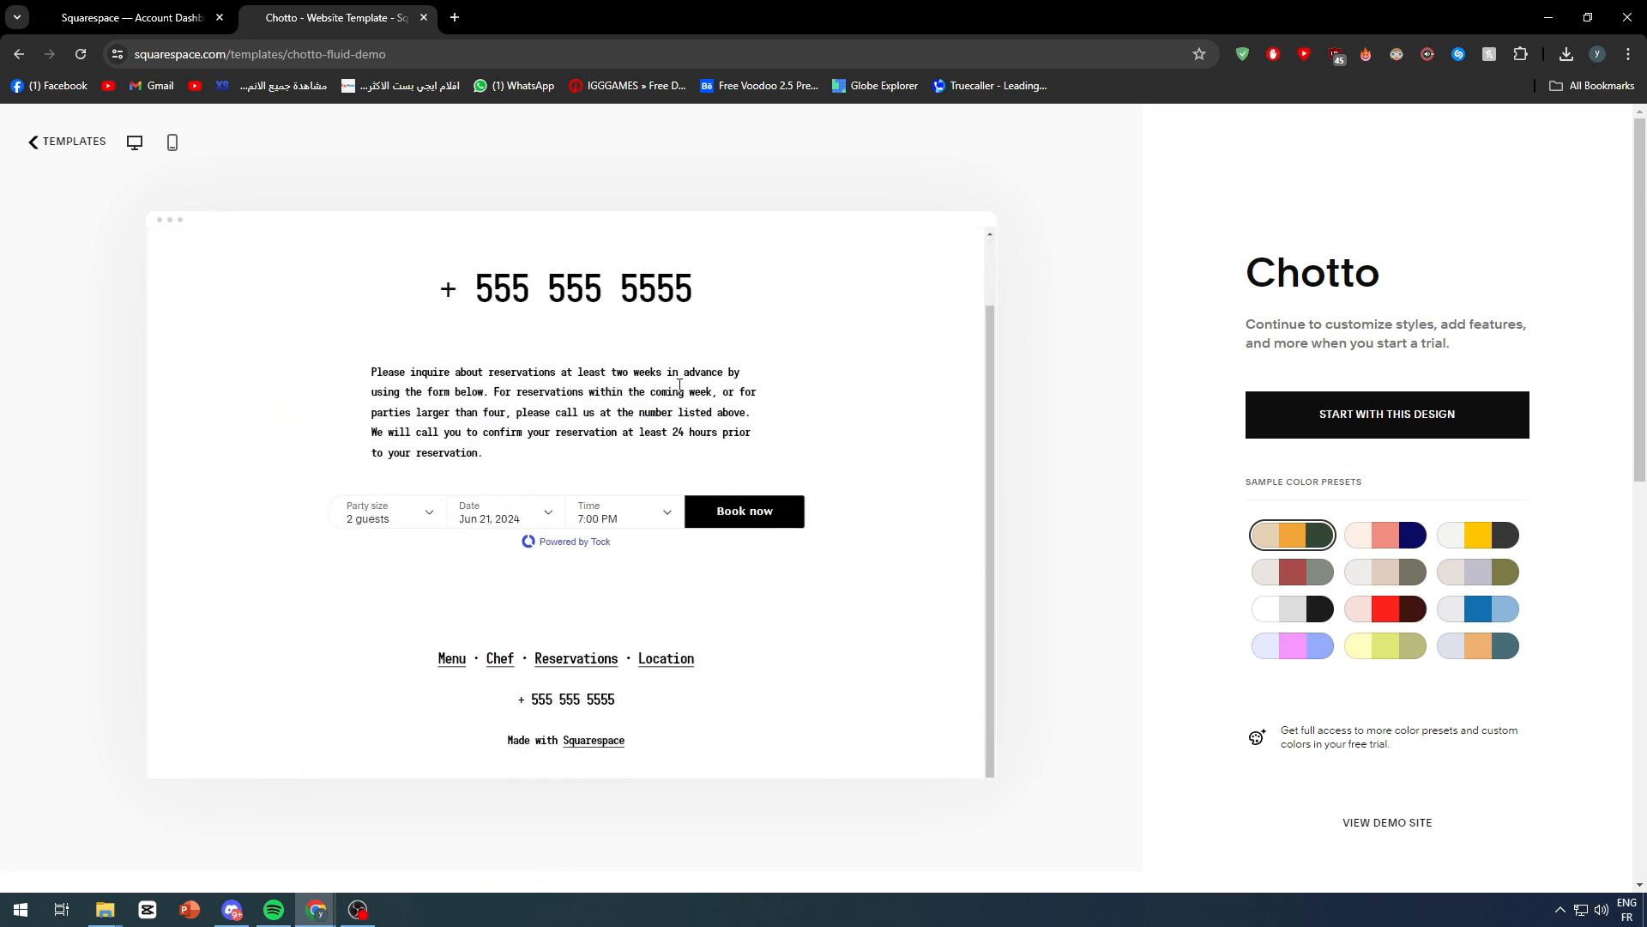
click(376, 519)
click(376, 519)
scroll(568, 452, up, 1)
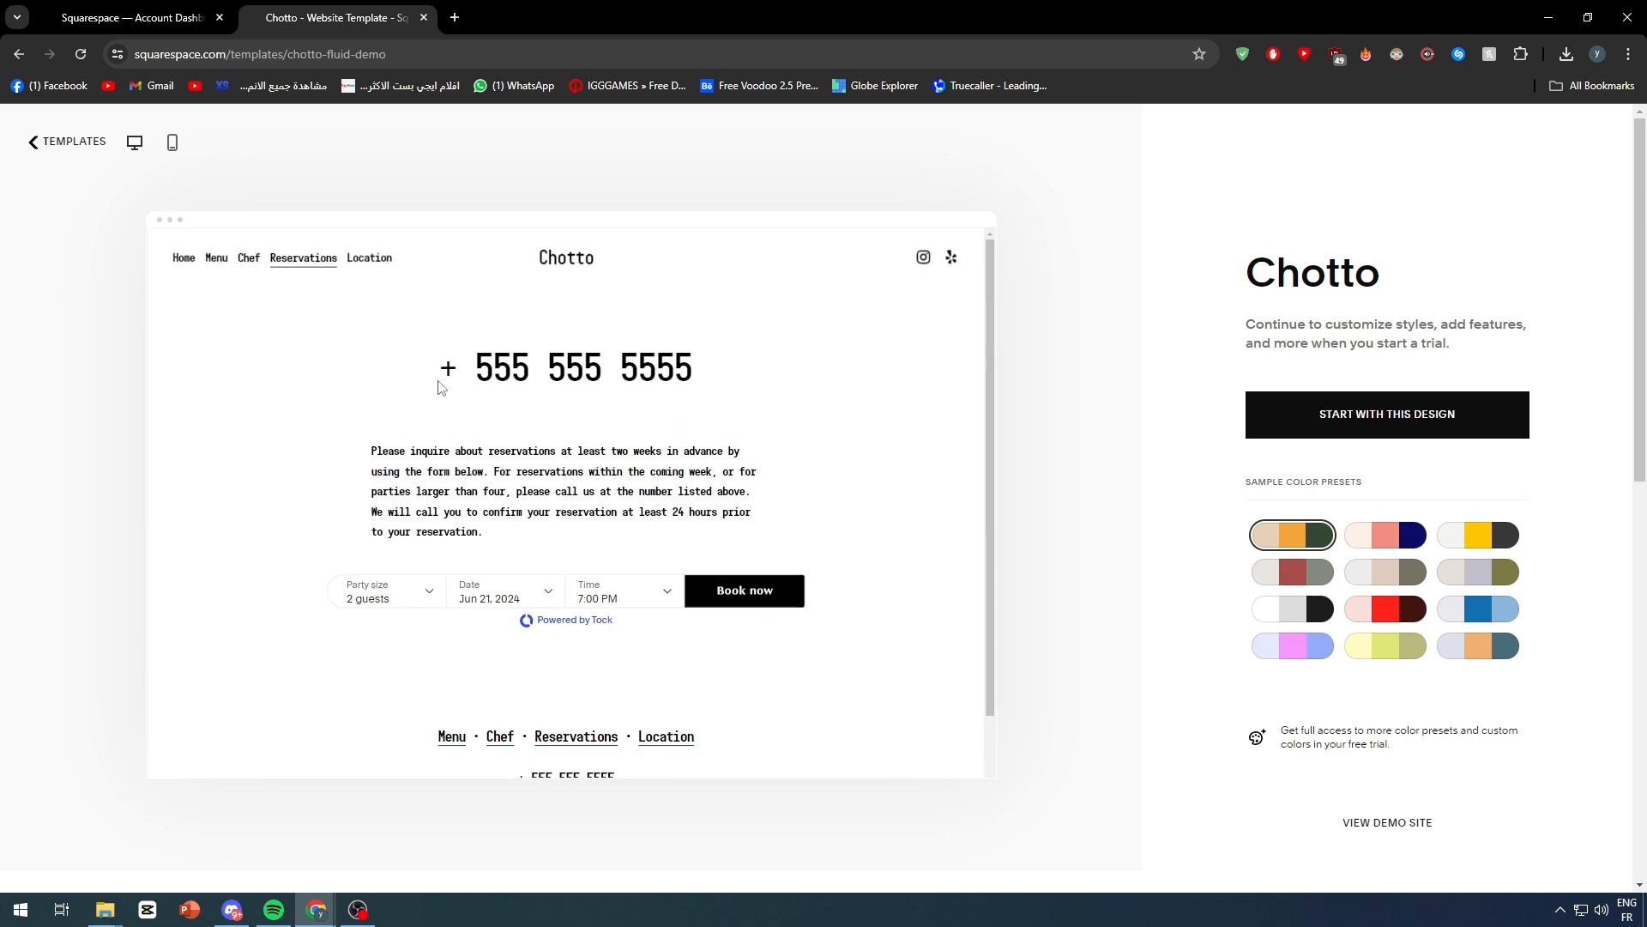
Step: Start a site with the Chotto design and enter "Tutorial Checkout Page" as the site title
click(1282, 419)
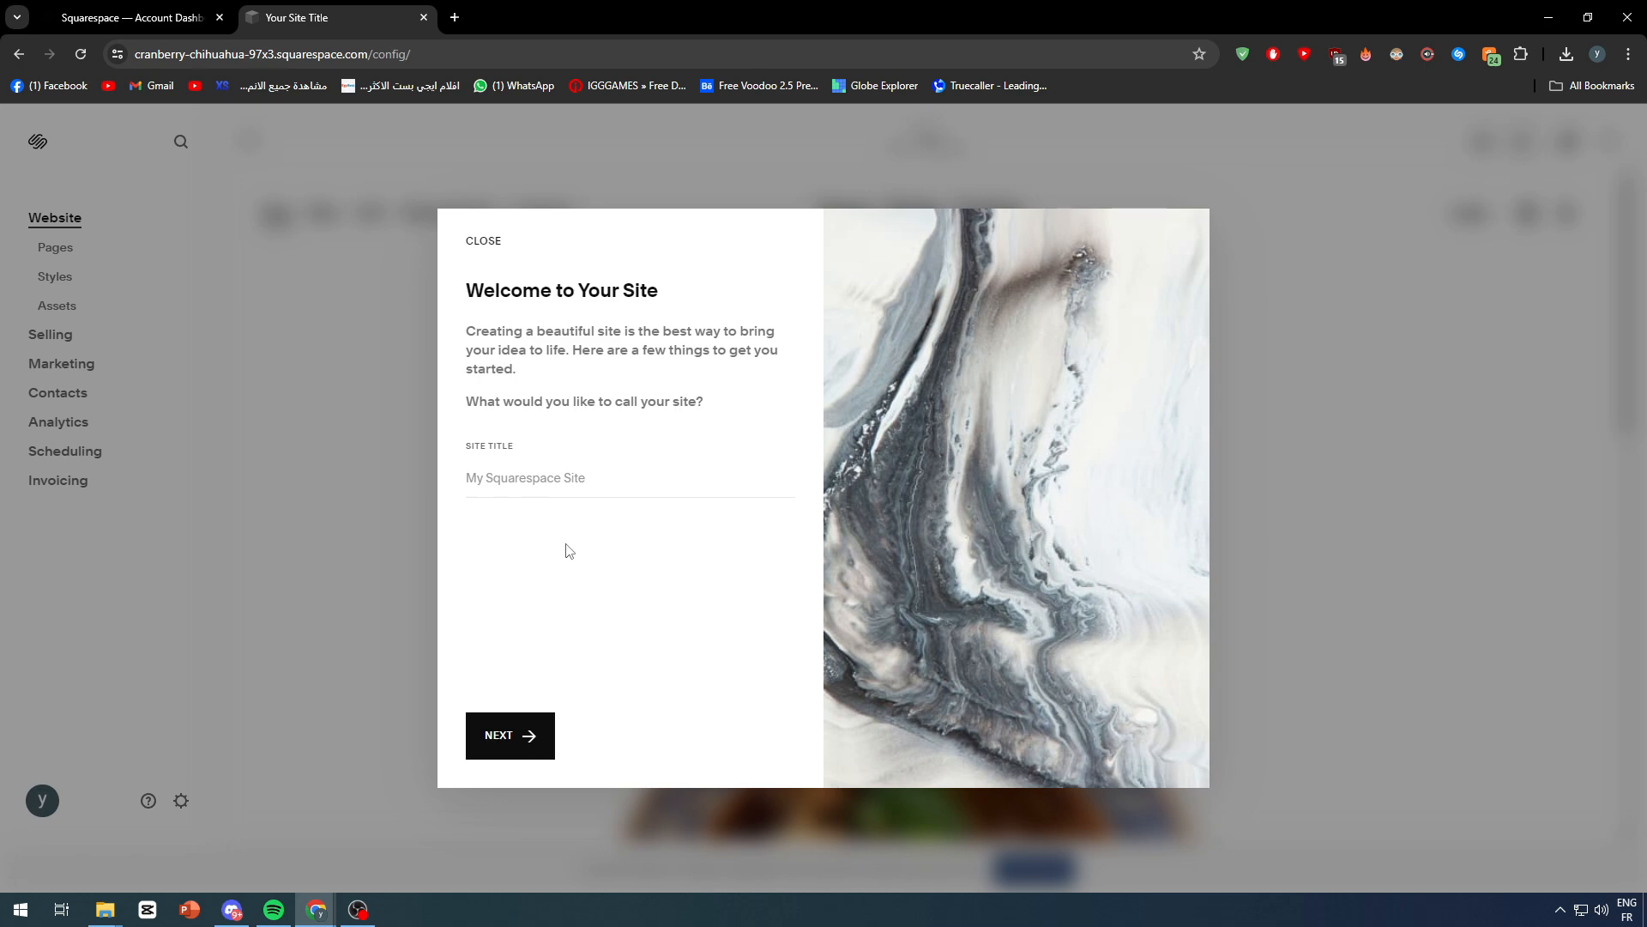
click(553, 477)
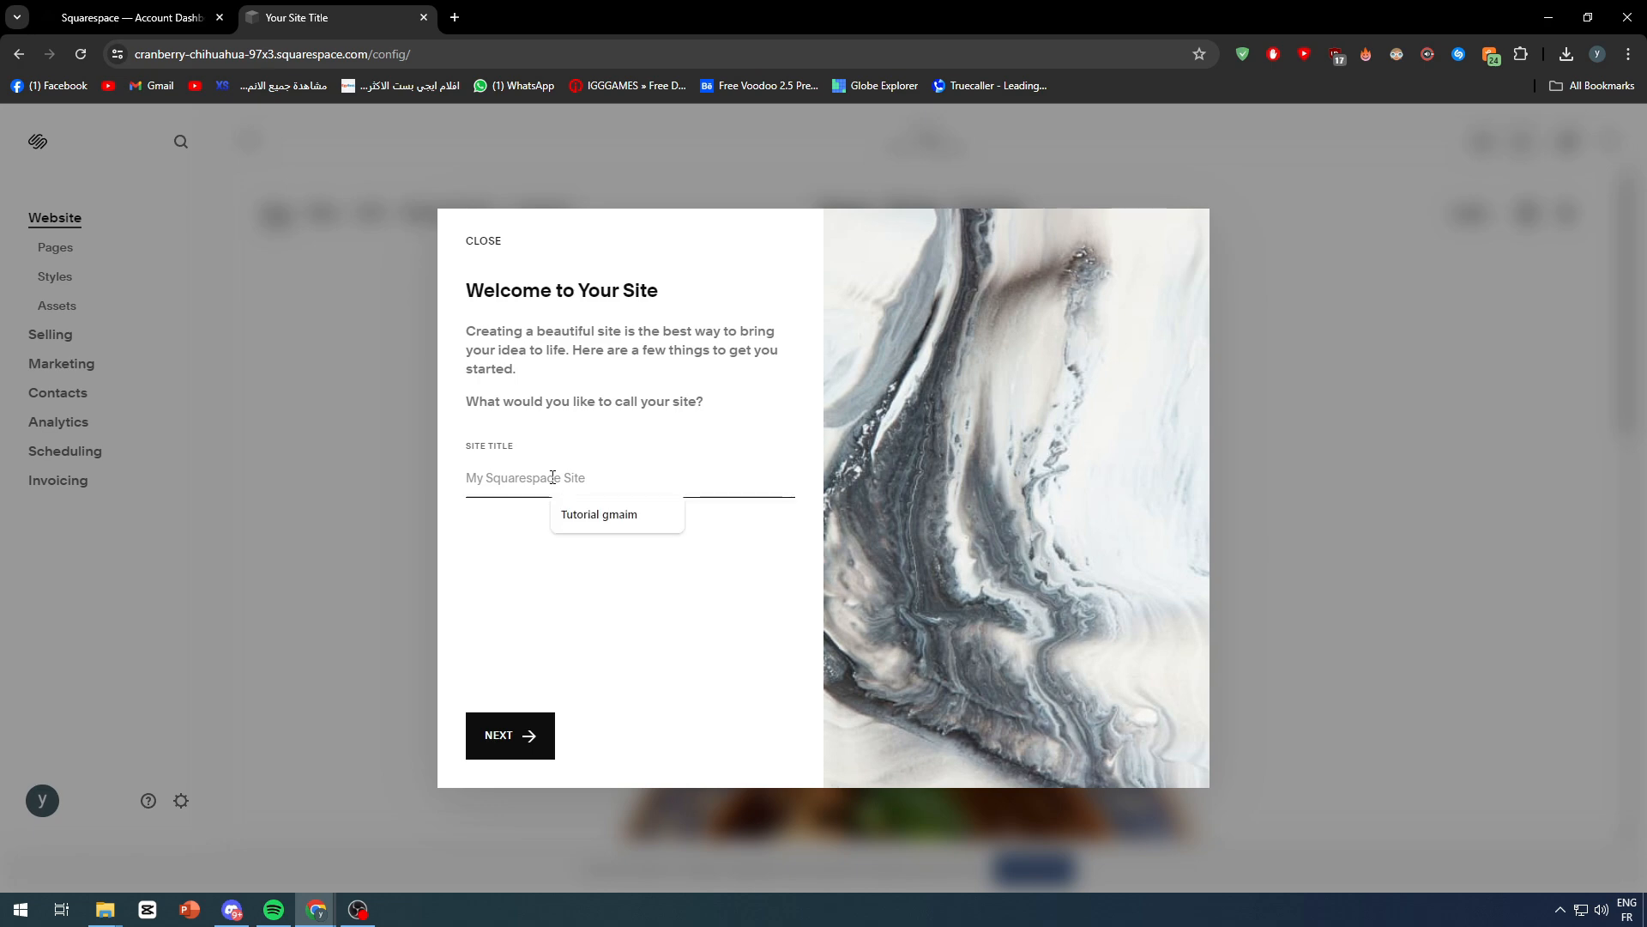
text(Tutorial)
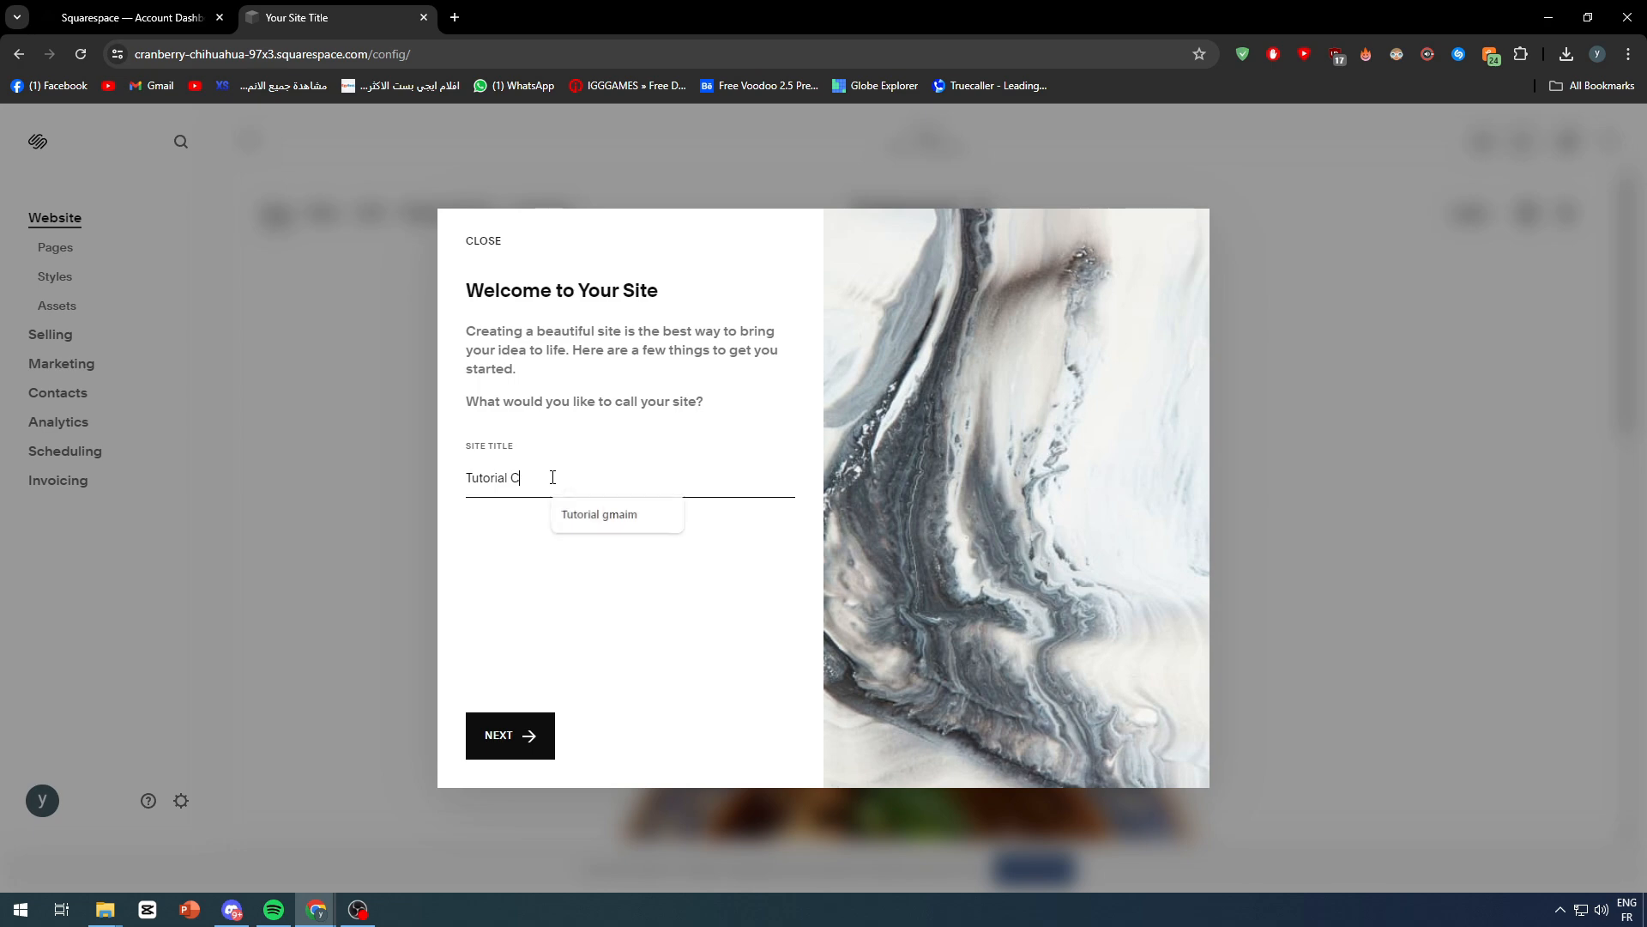
text( Checku)
text(t Page)
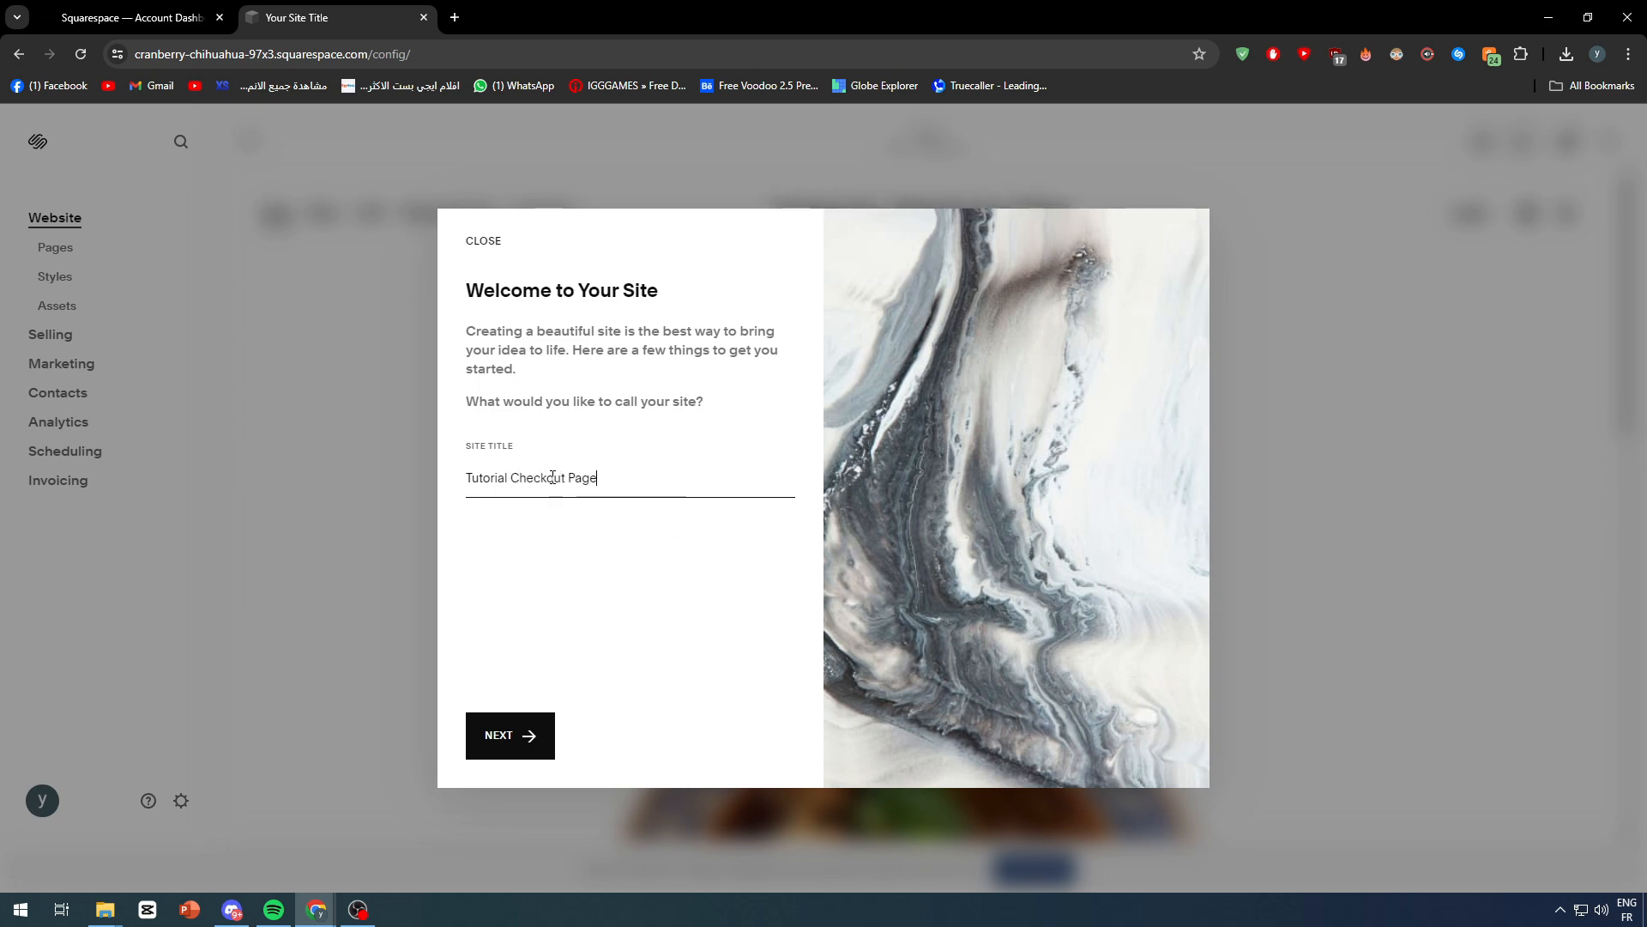
Step: Confirm the site title and go through the remaining welcome guide pages to reach the site dashboard
click(515, 735)
click(736, 738)
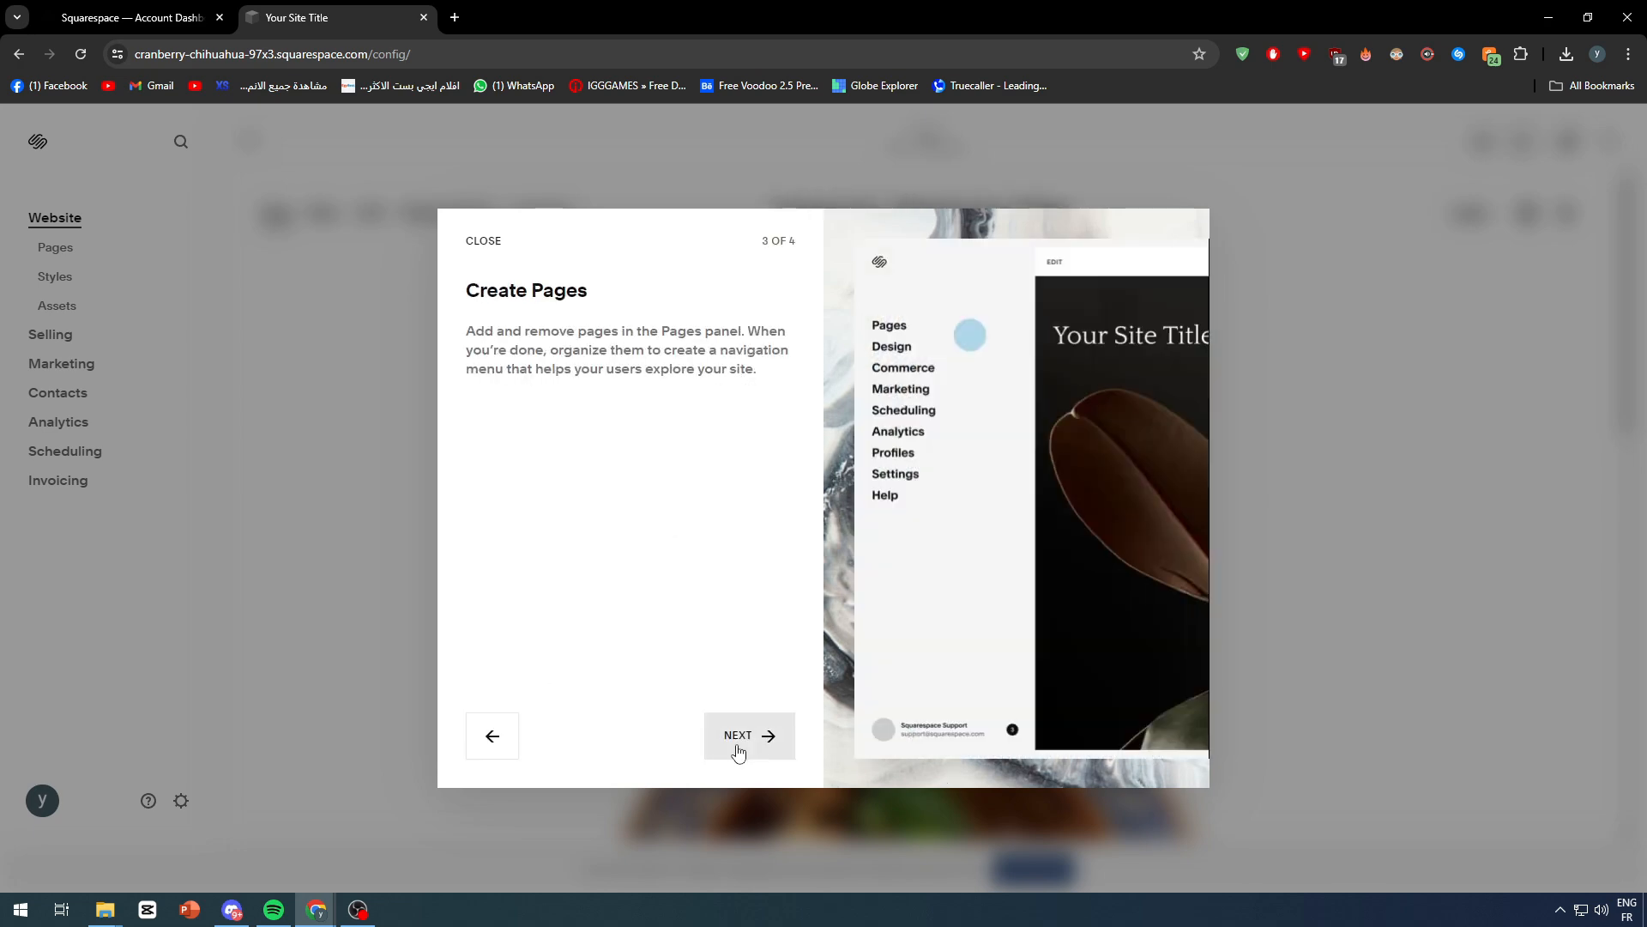
click(746, 737)
click(752, 737)
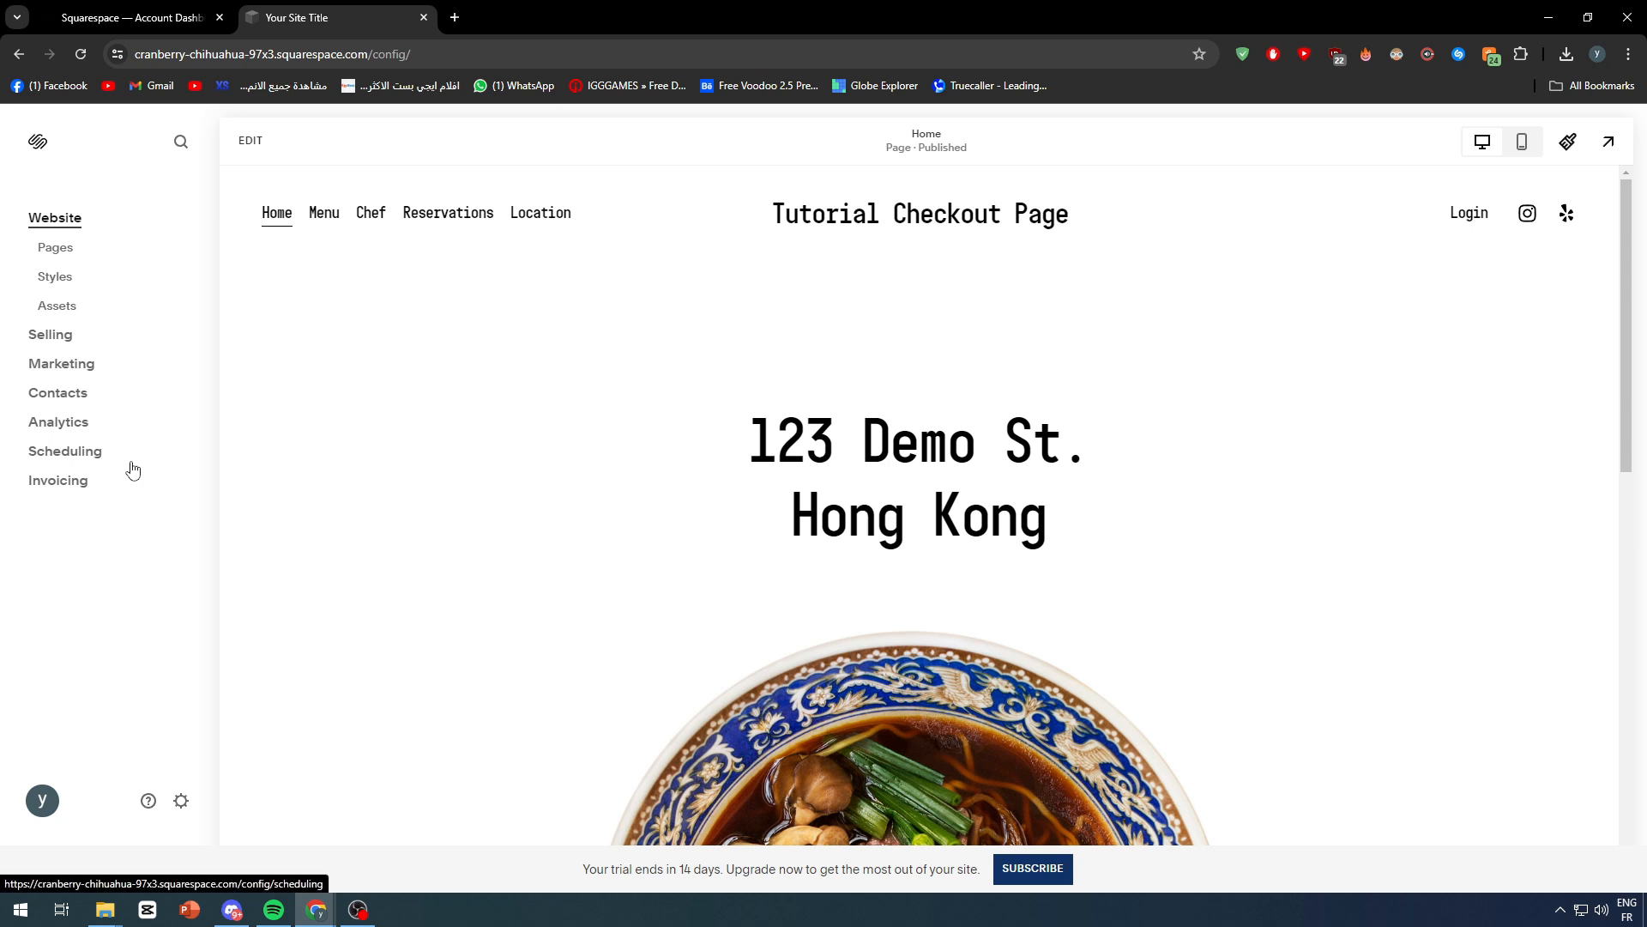
Step: Open the site settings and go to the Checkout page of the Selling settings
click(181, 802)
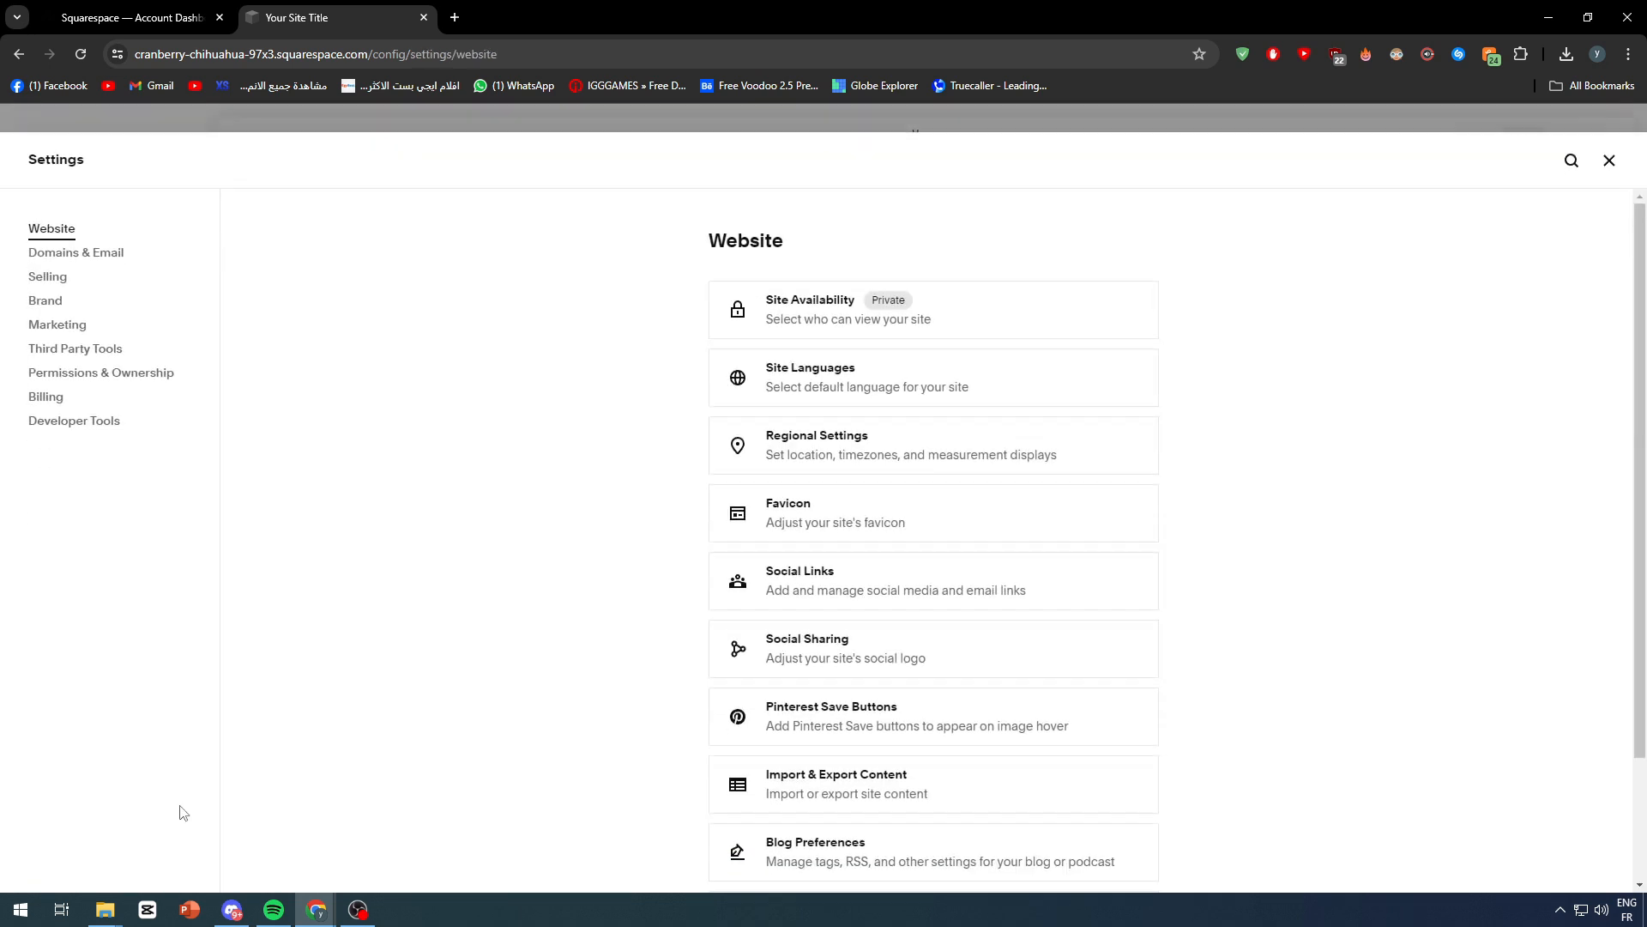
click(47, 401)
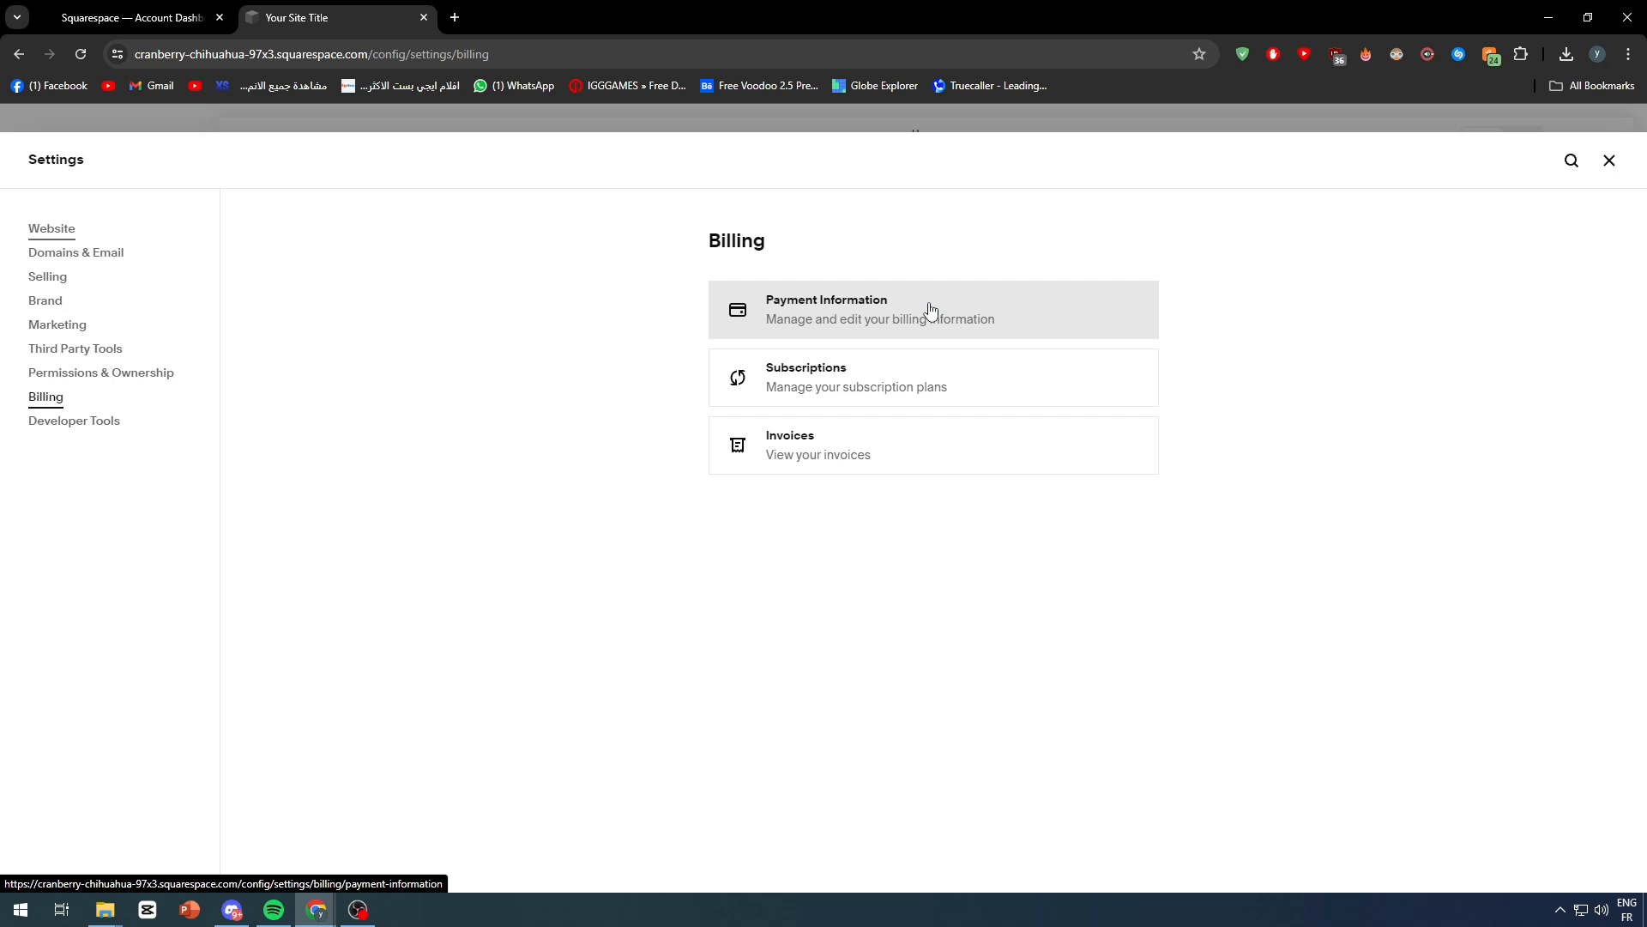
click(49, 276)
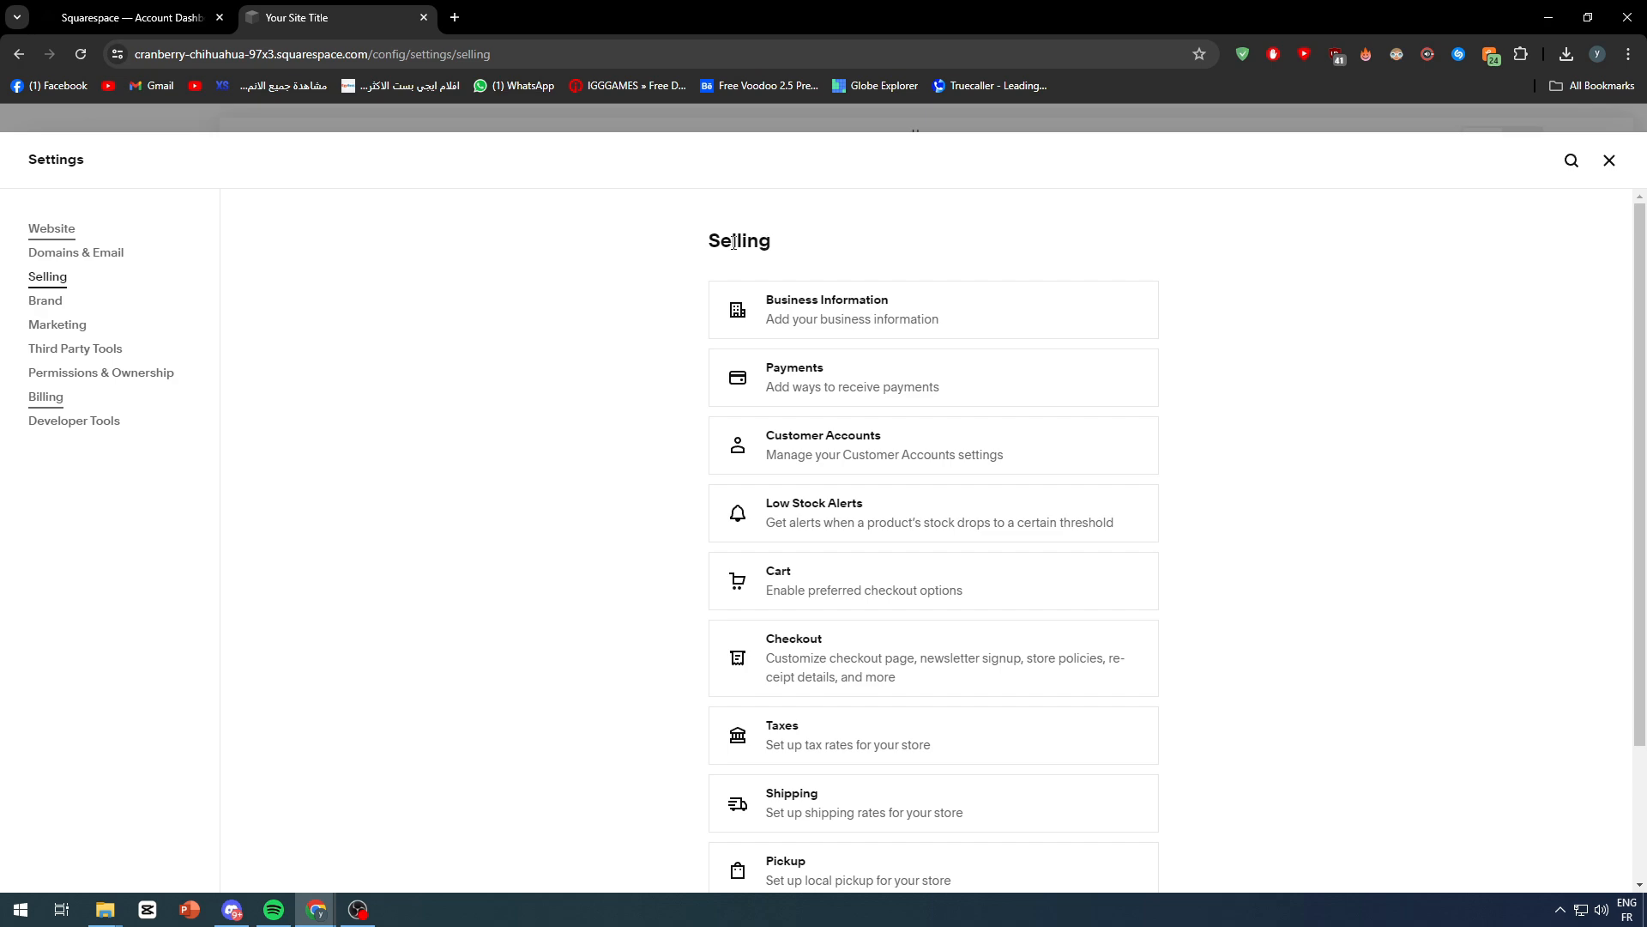
scroll(901, 601, down, 1)
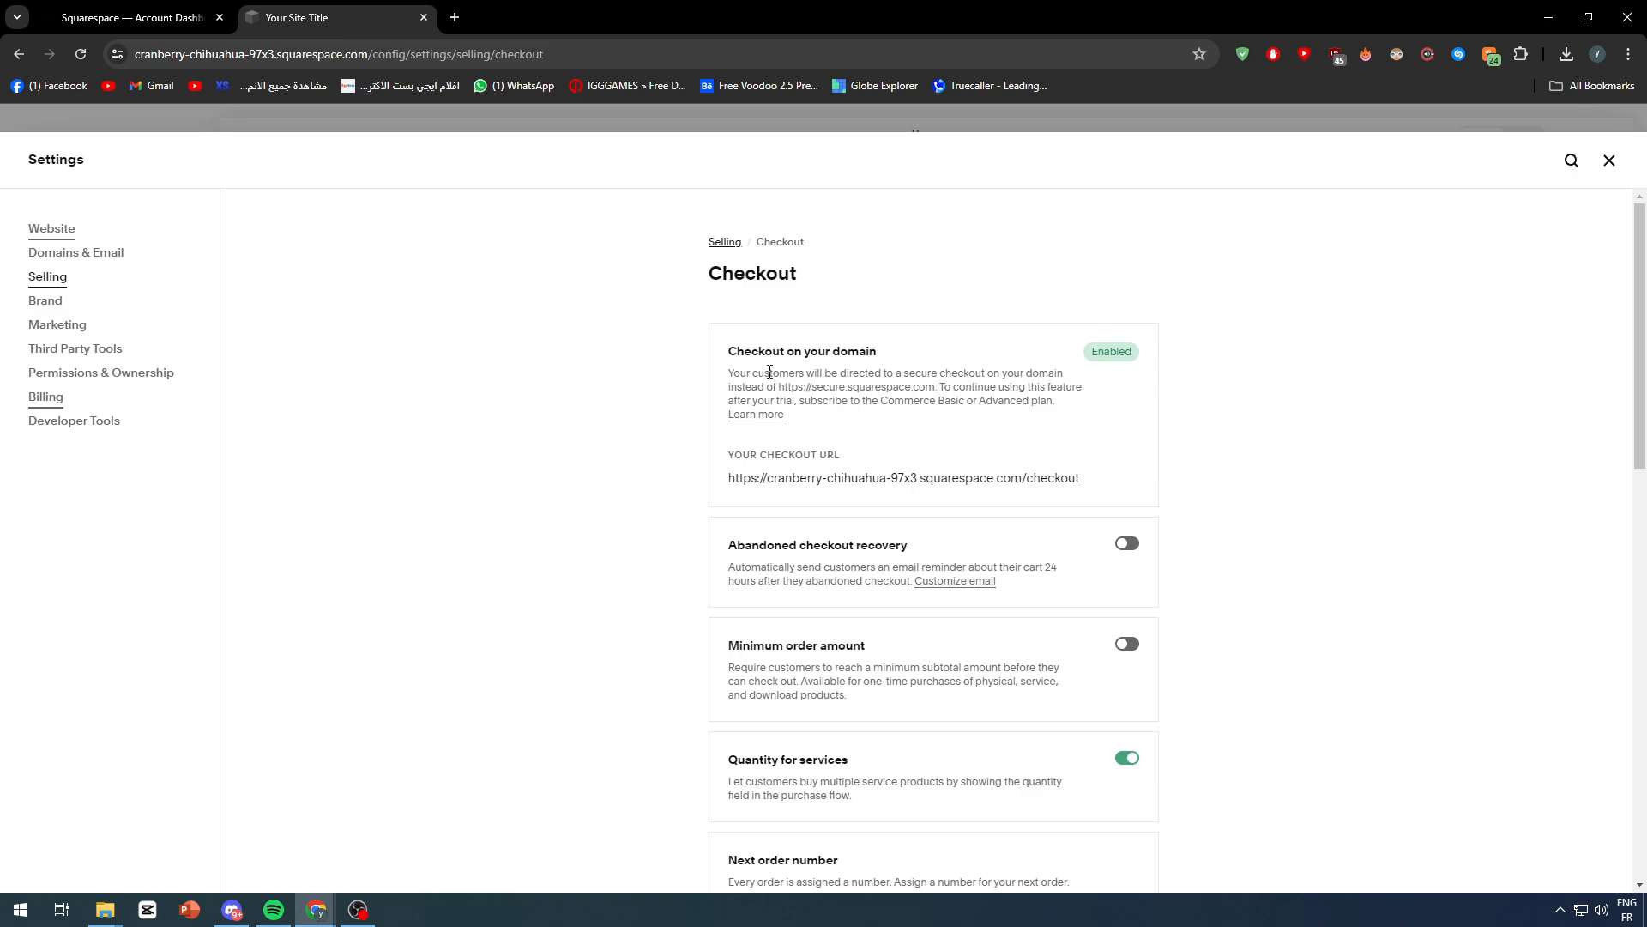
Step: Review the checkout settings from checkout on your domain down to checkout style, opening the domain checkout help article in a separate tab
drag(730, 351, 938, 349)
click(937, 349)
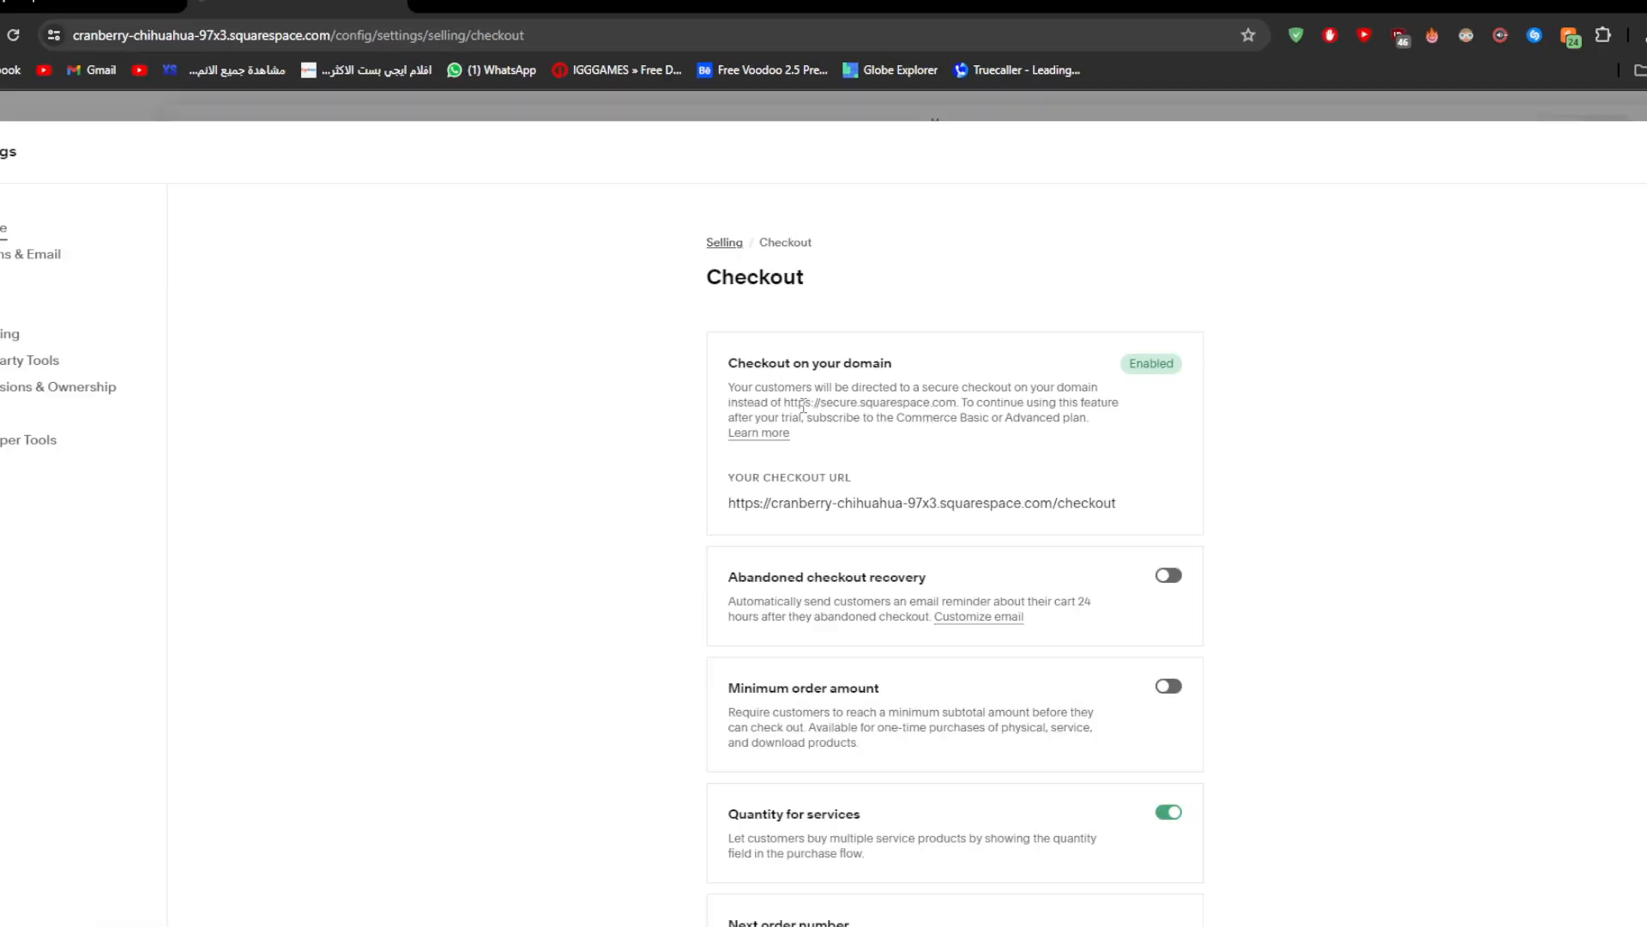
click(755, 415)
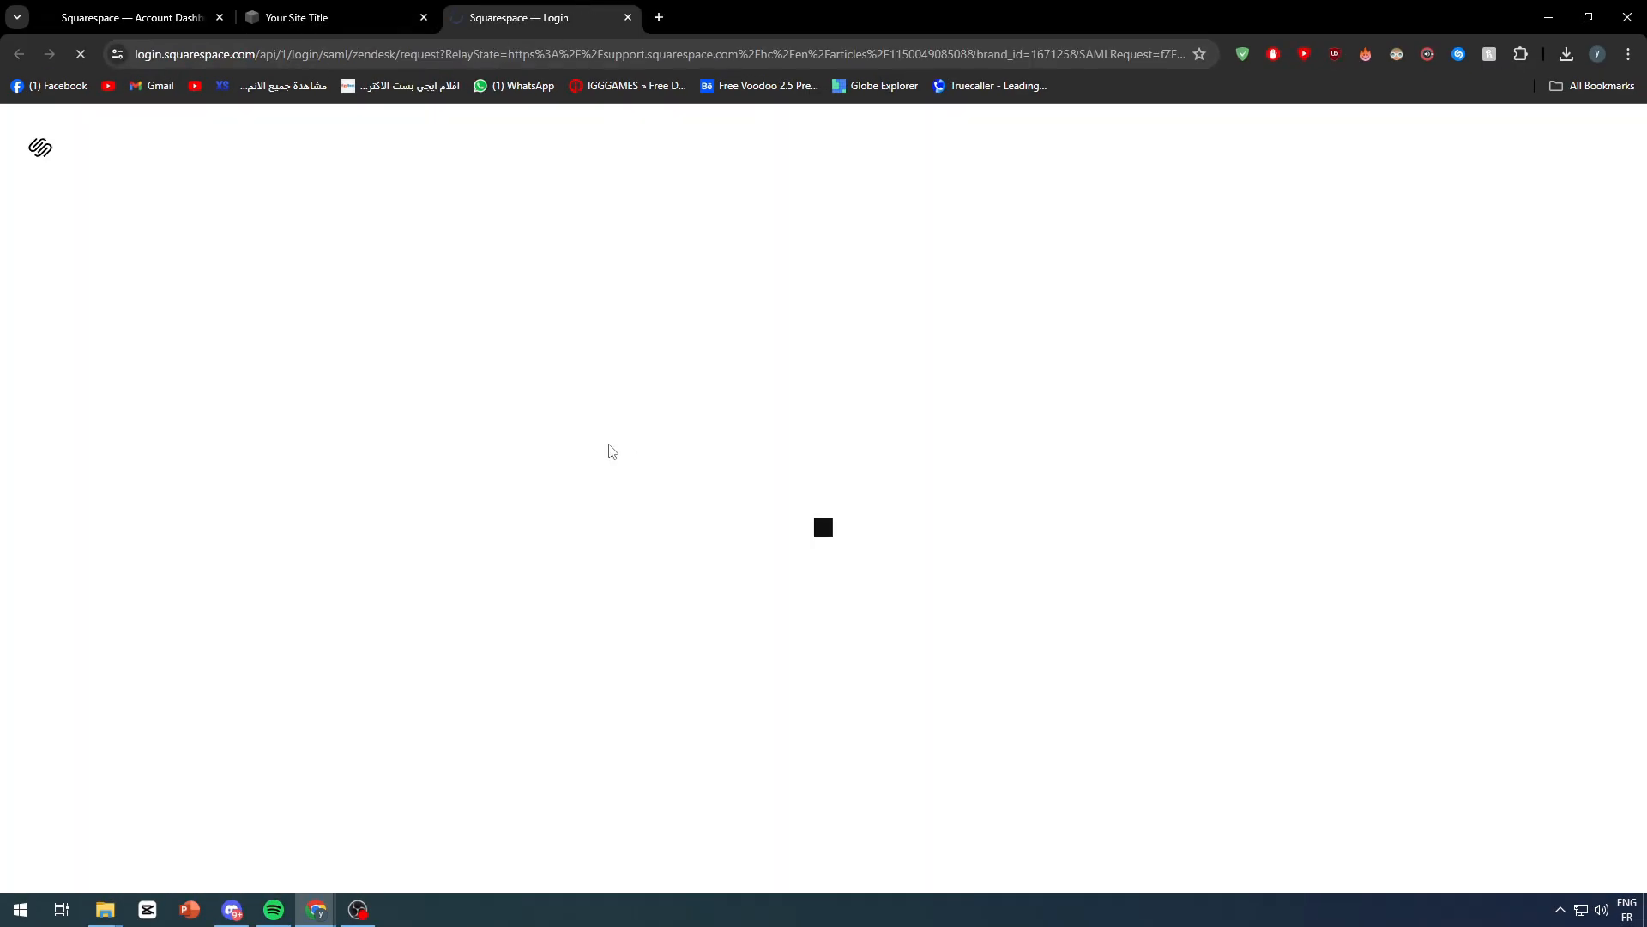
click(392, 5)
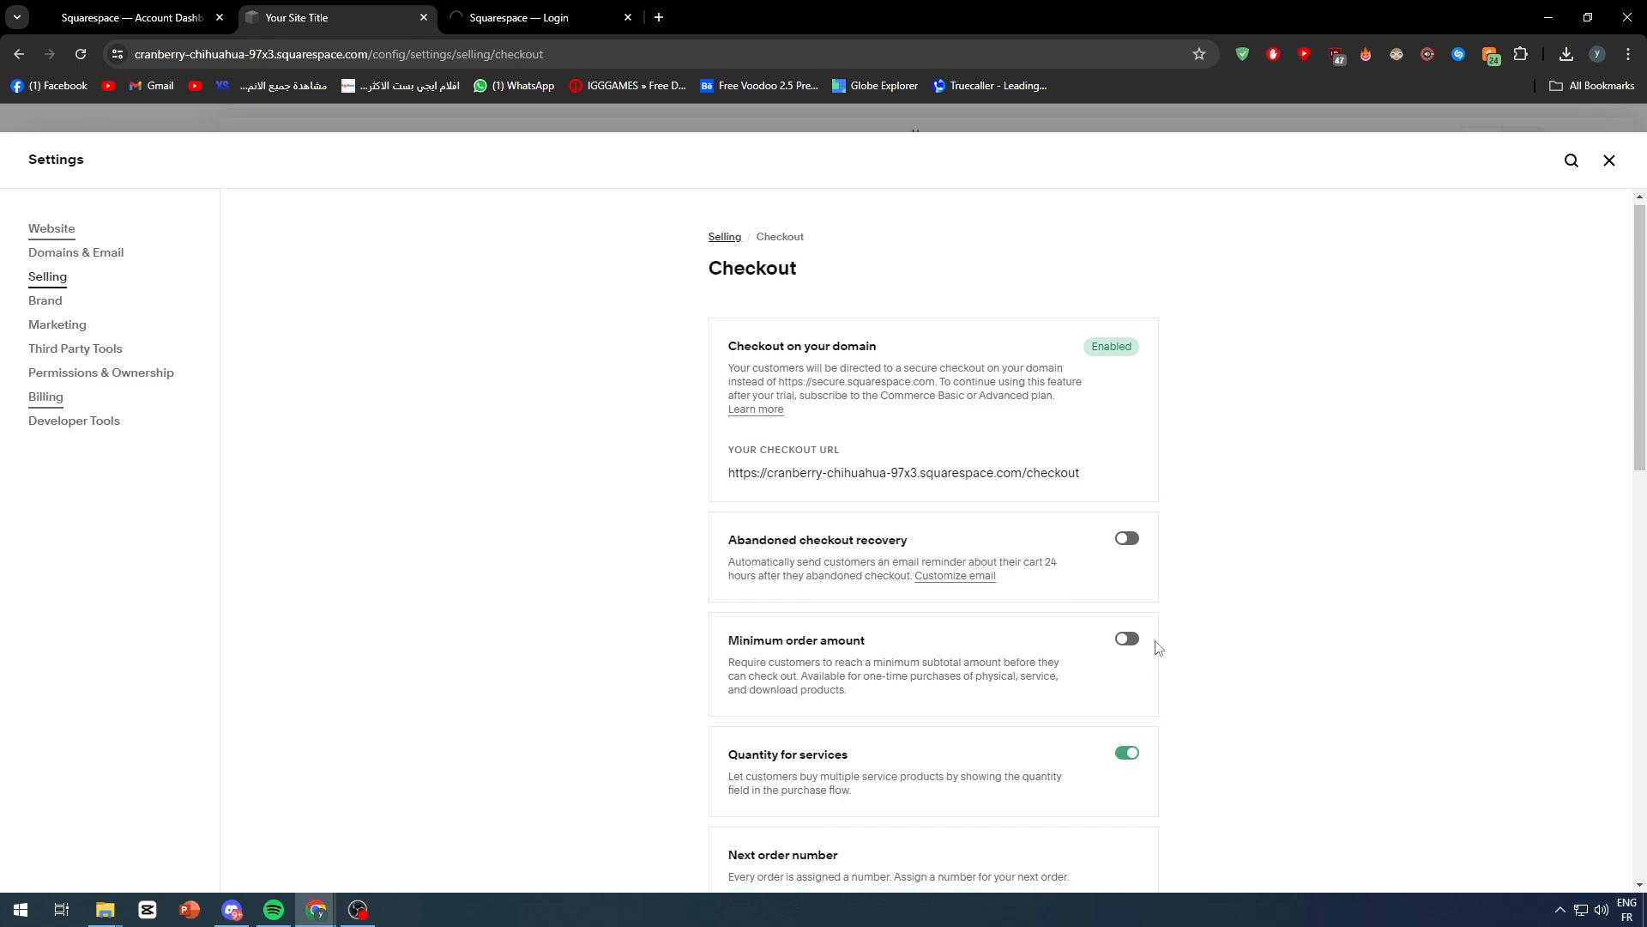
scroll(1155, 644, down, 9)
scroll(1182, 685, down, 3)
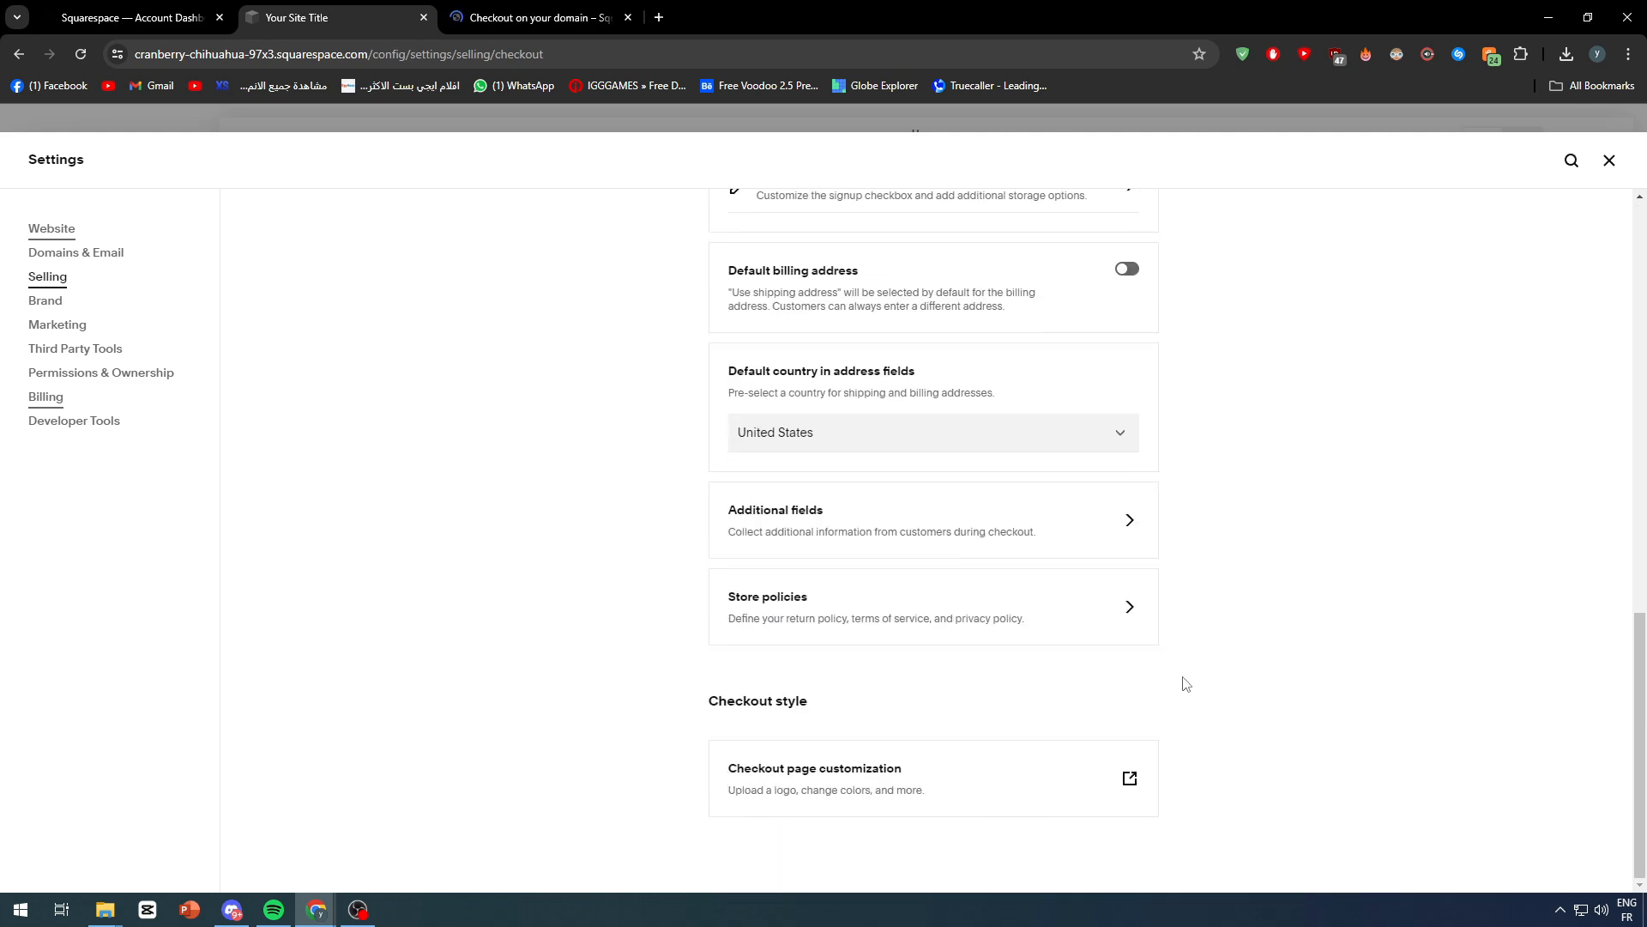
scroll(1184, 683, up, 12)
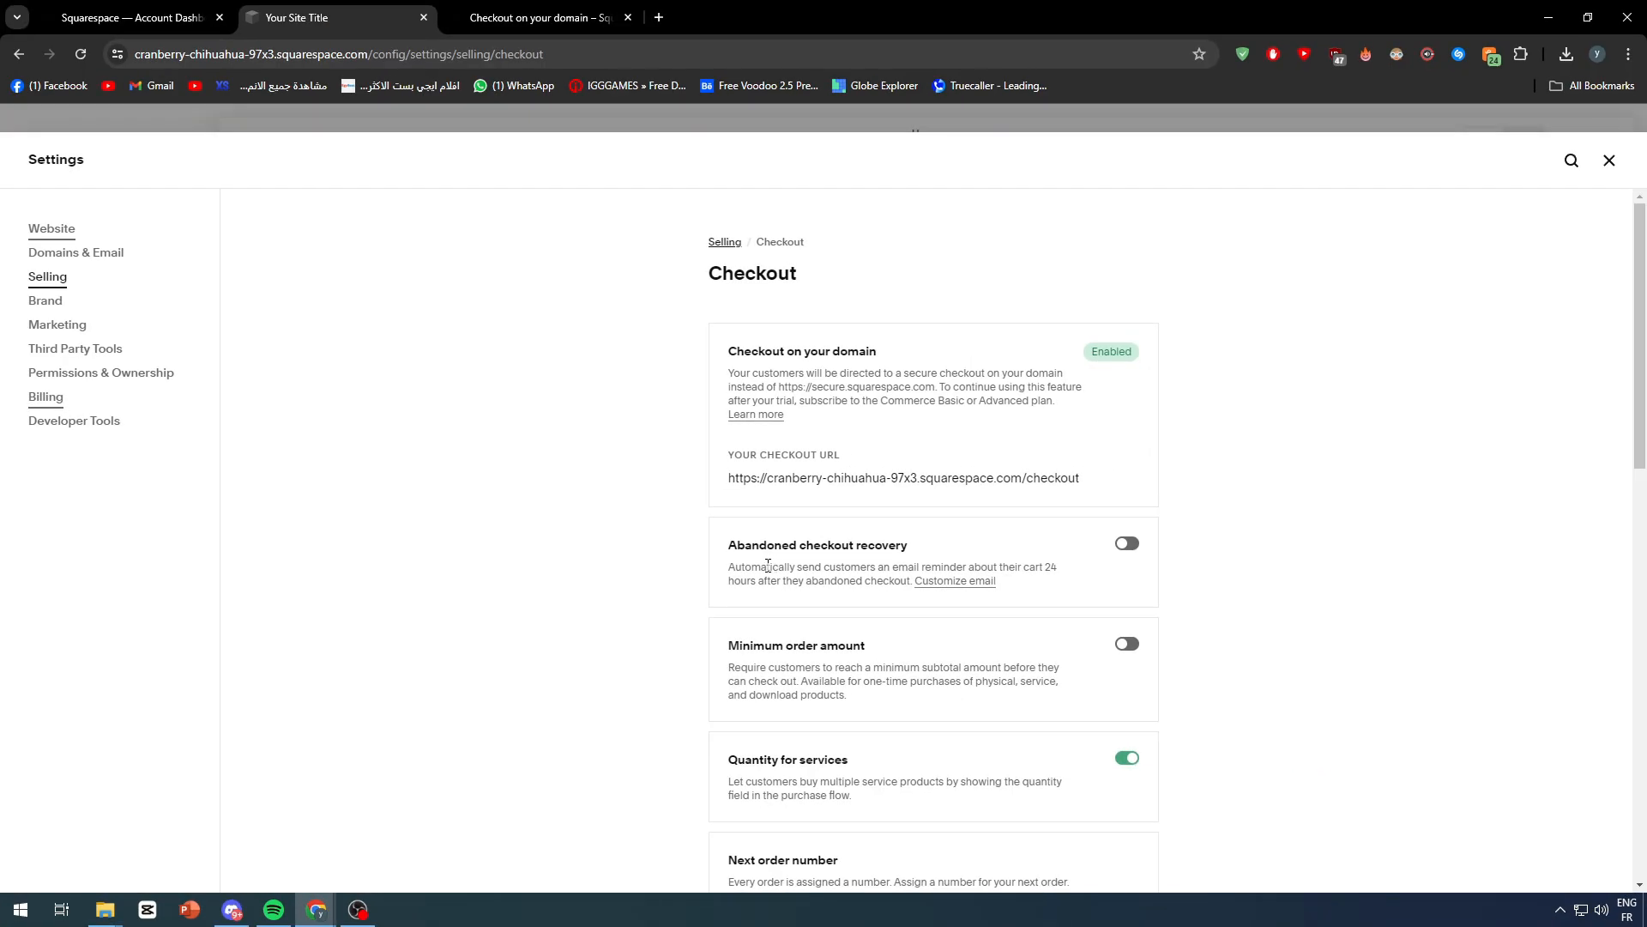
Step: Search the web for "amazon" in a new browser tab and open the Amazon.com site
click(668, 17)
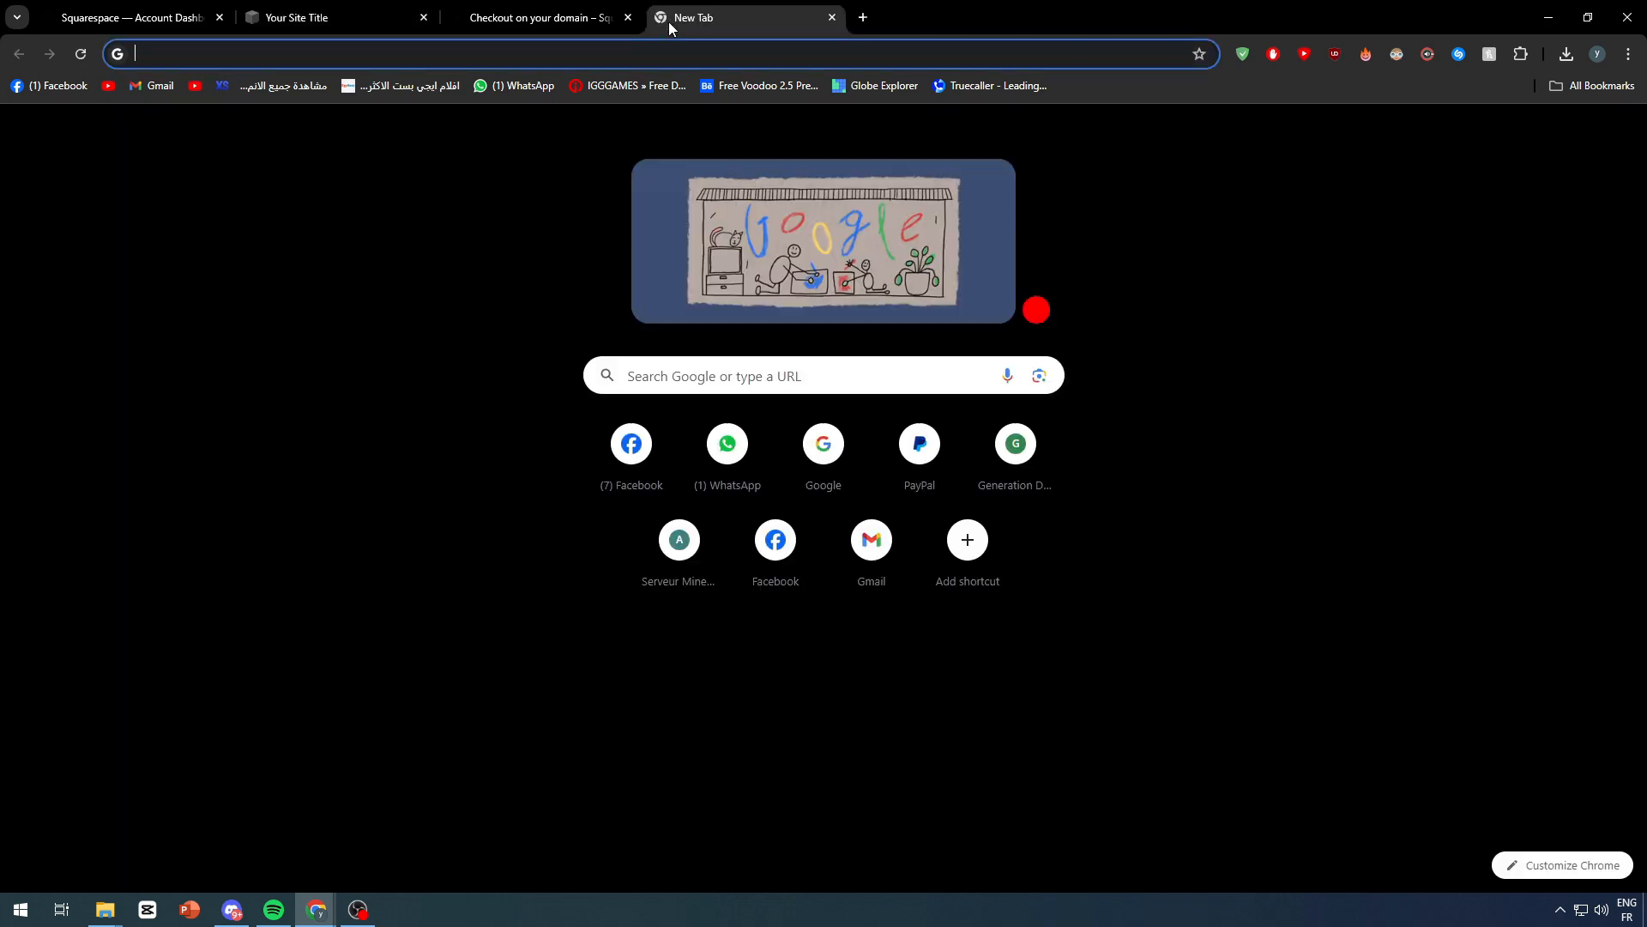
text(amazon)
key(Return)
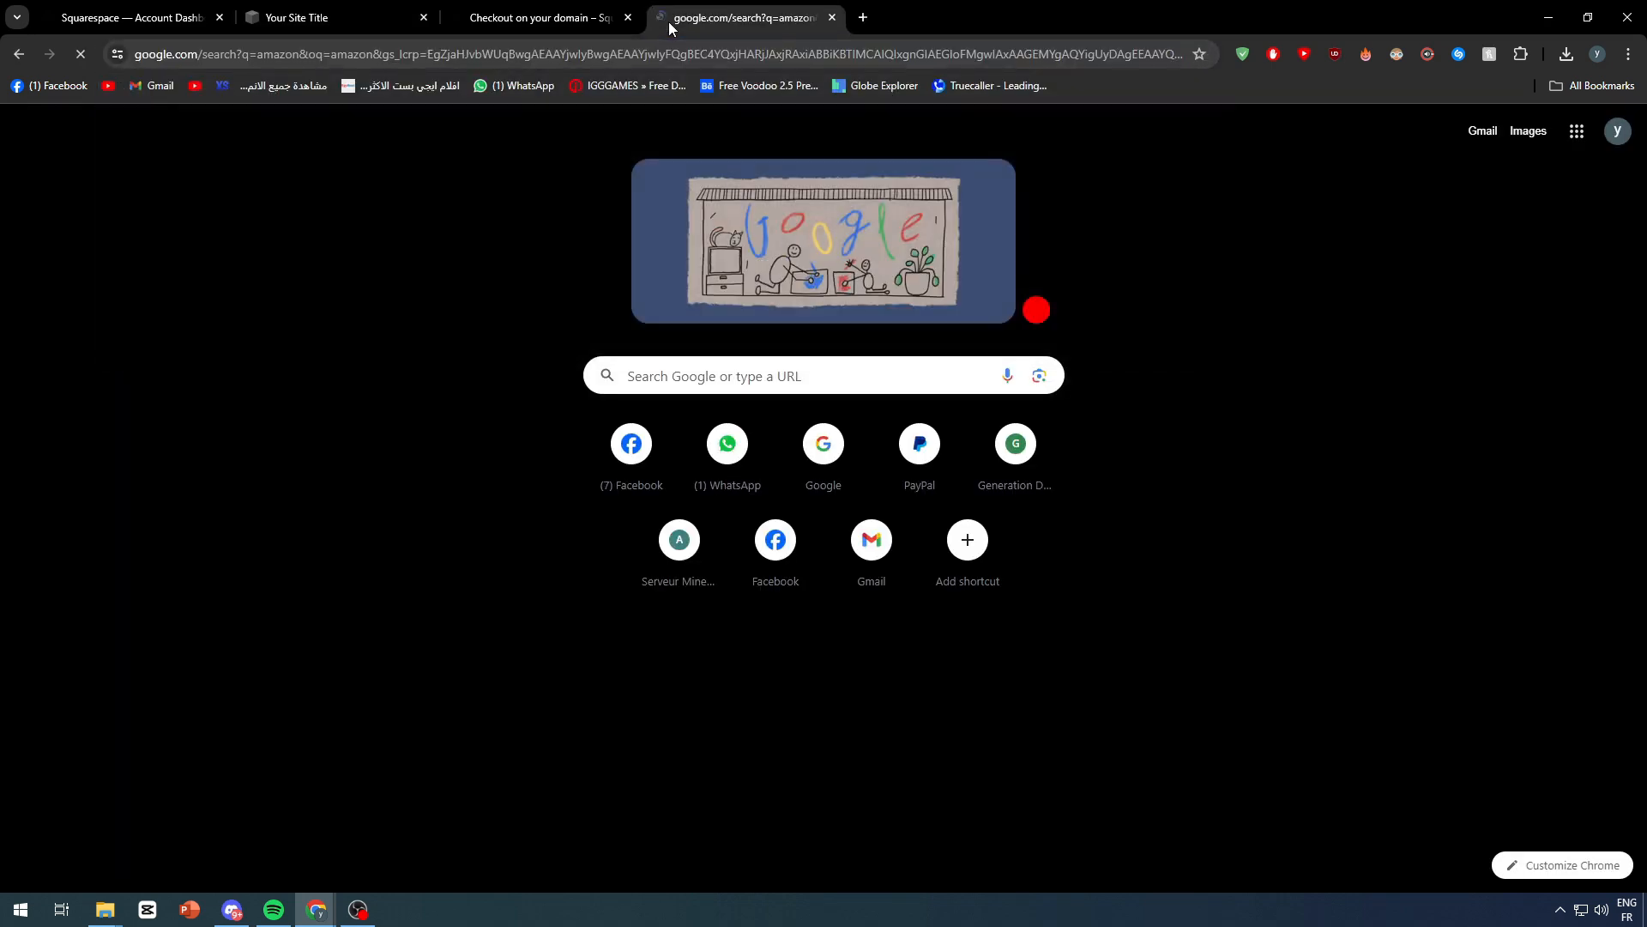
click(360, 286)
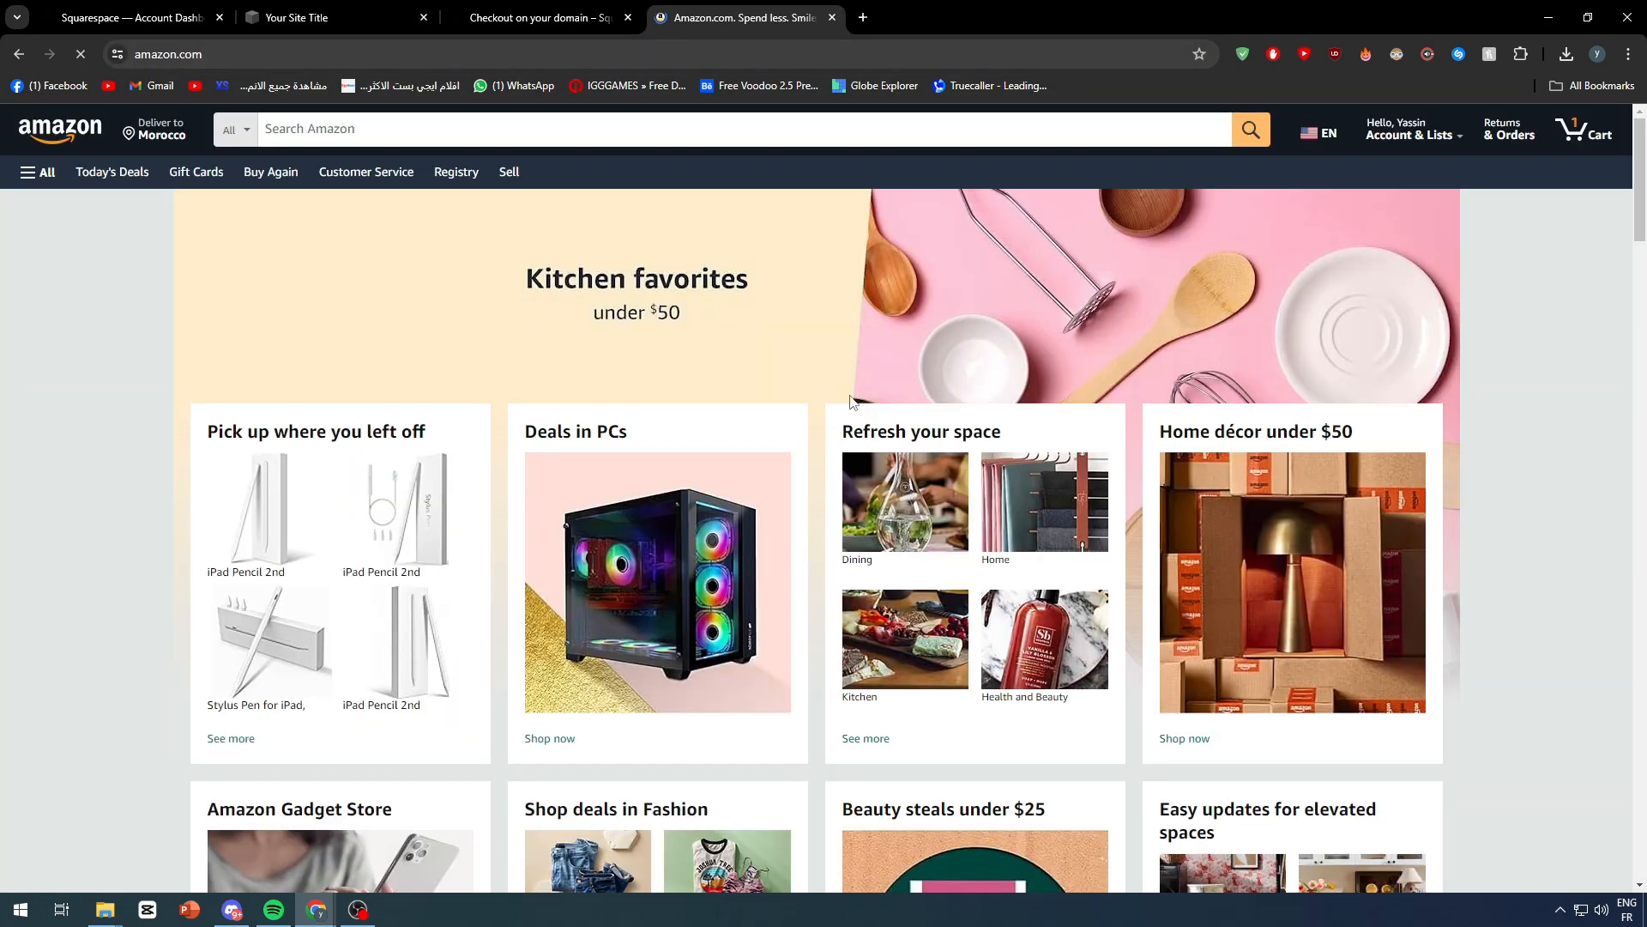
Step: Dismiss the delivery country notice on Amazon's home page and open the shopping cart
click(1276, 558)
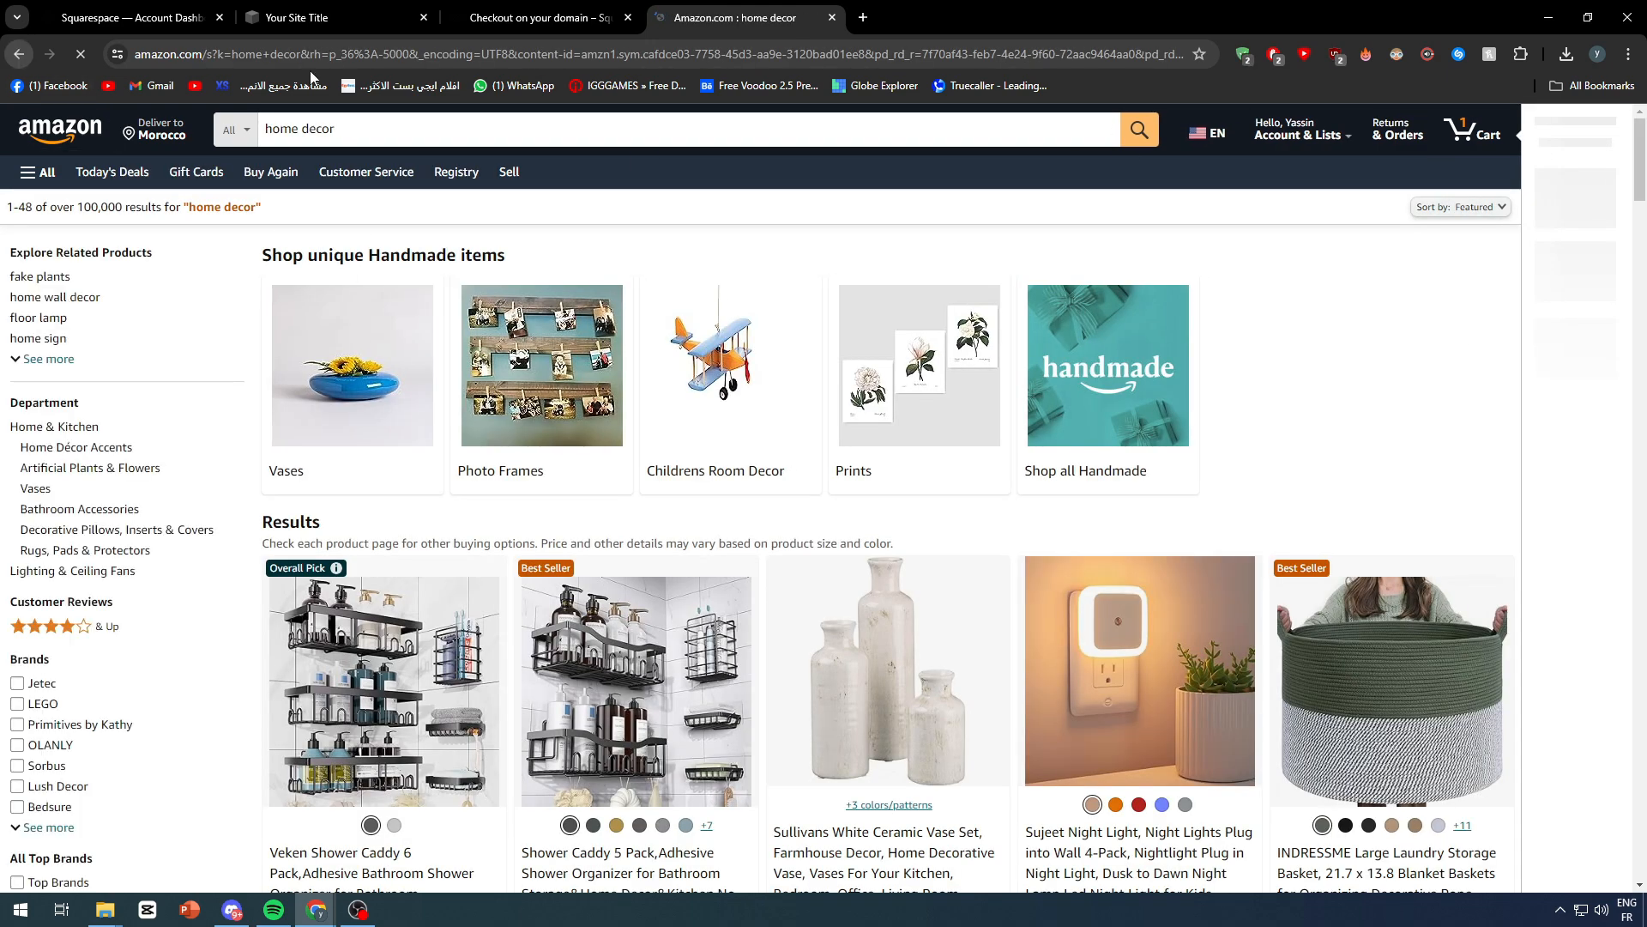
click(19, 54)
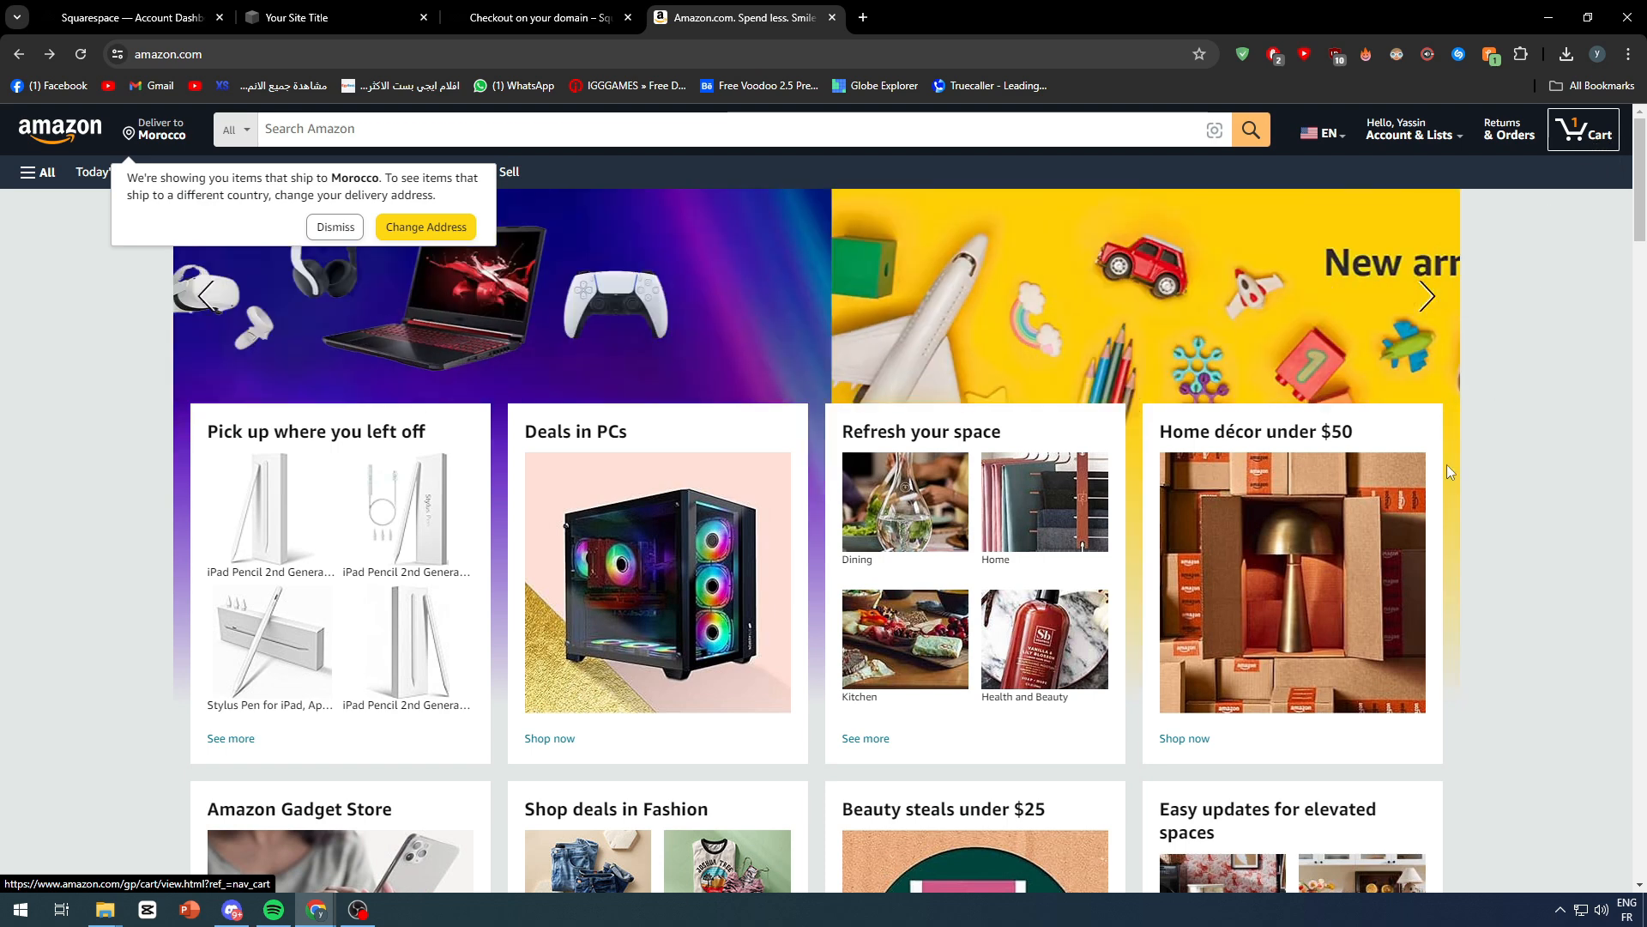
click(335, 227)
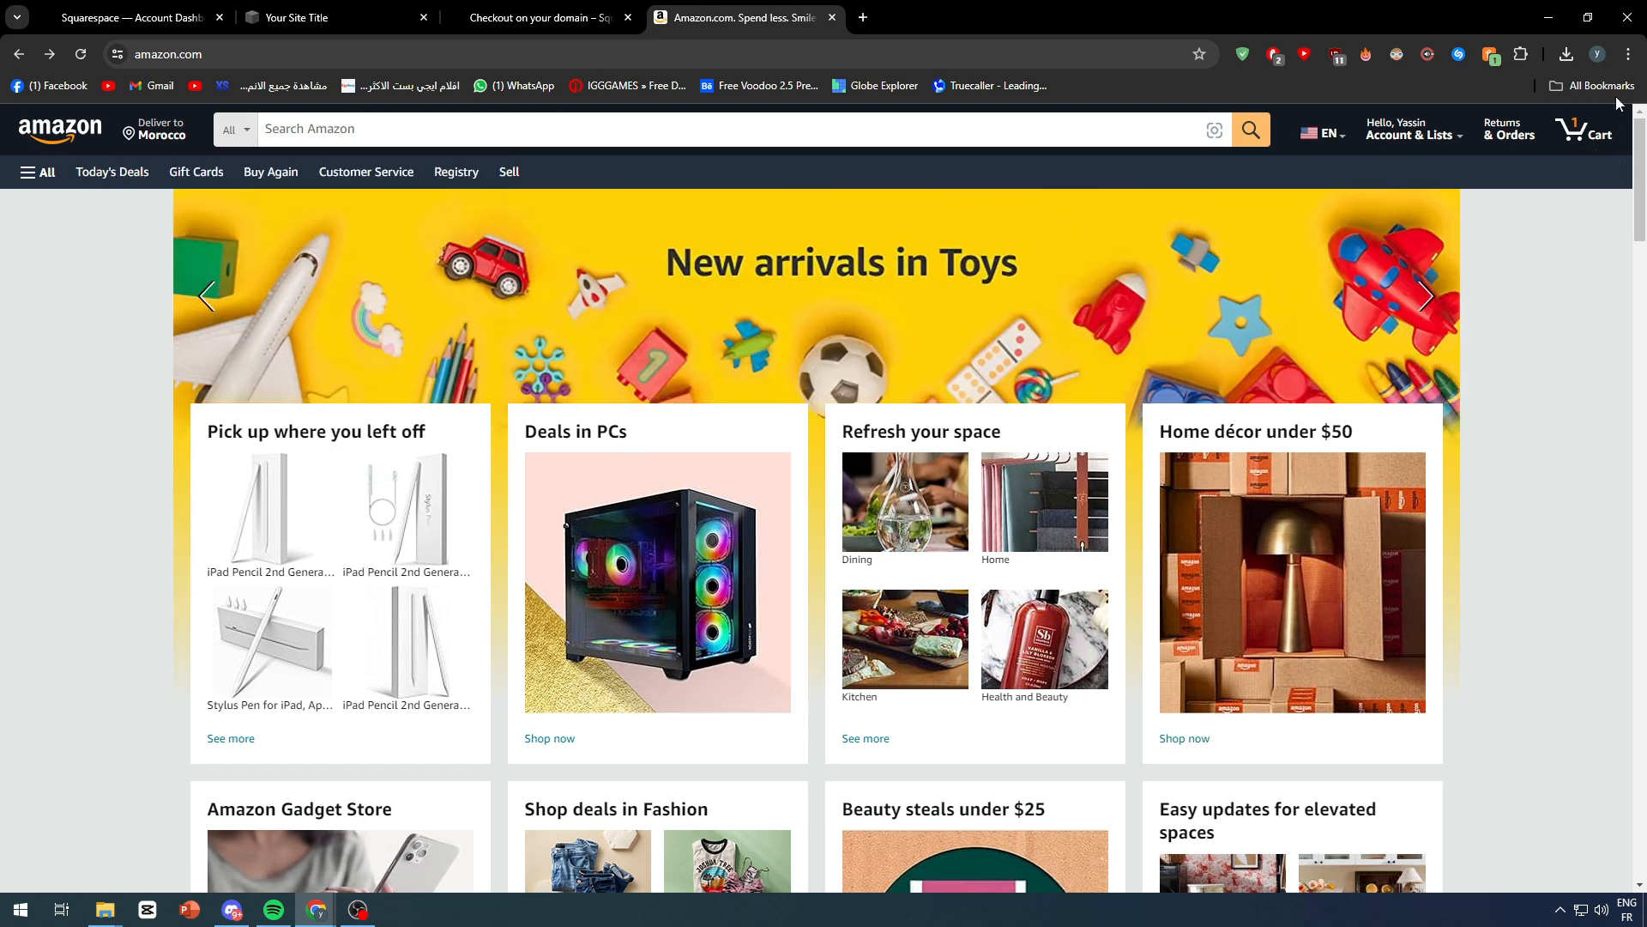
click(1585, 131)
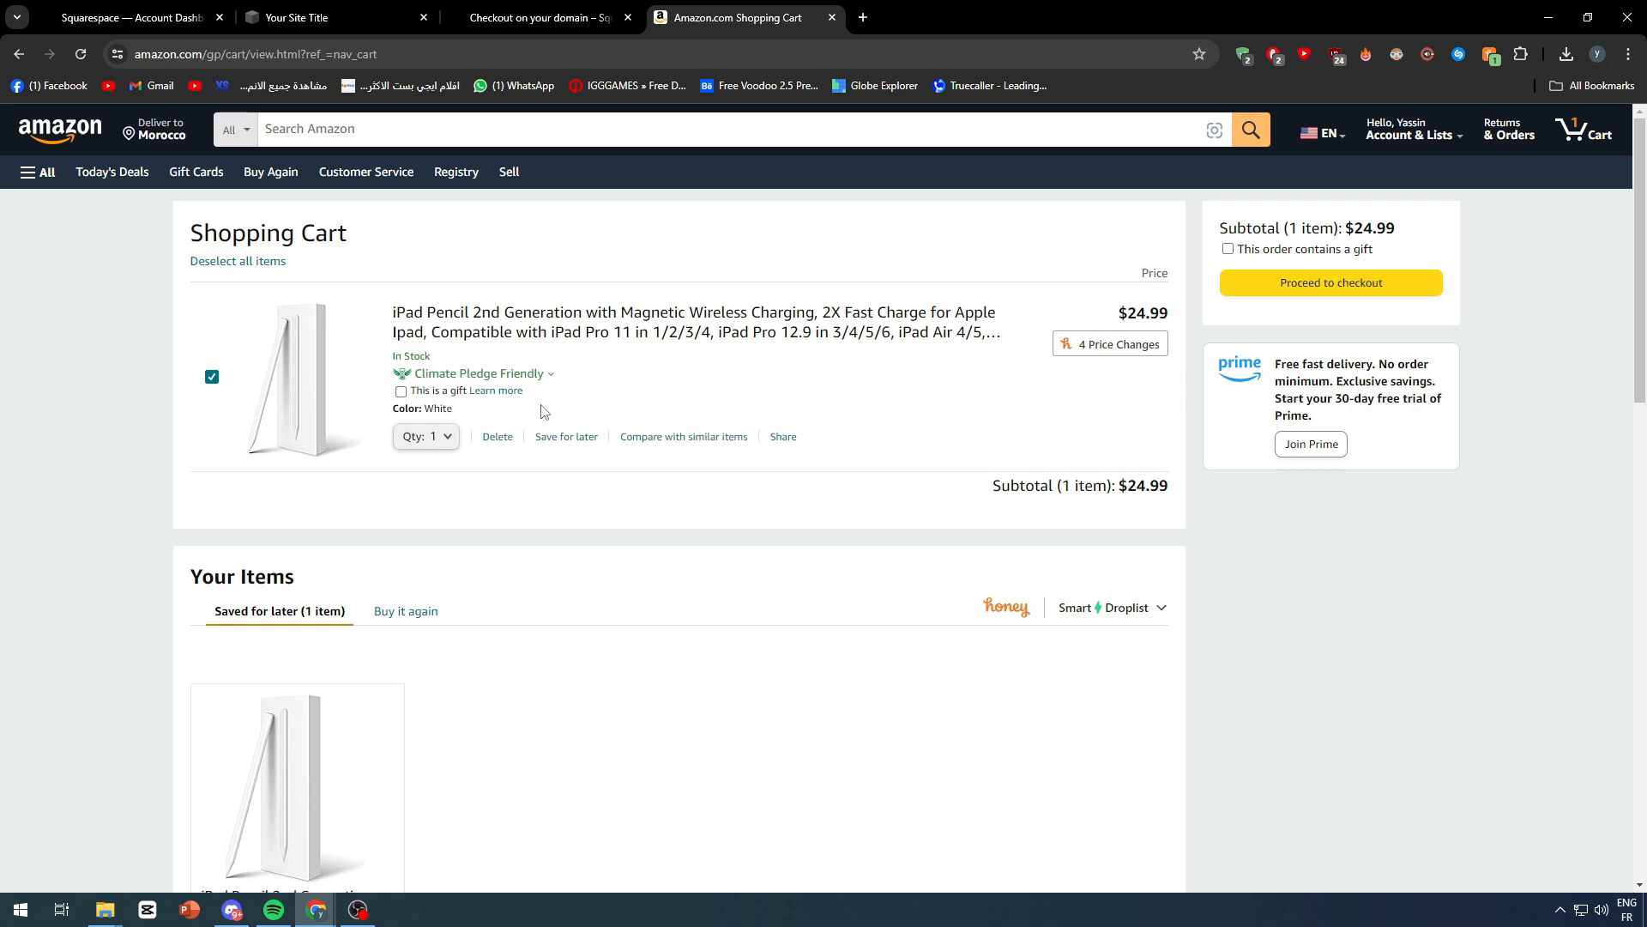
Step: Close the Amazon tabs and the domain checkout help article tab, returning to the site's Checkout settings
right_click(578, 391)
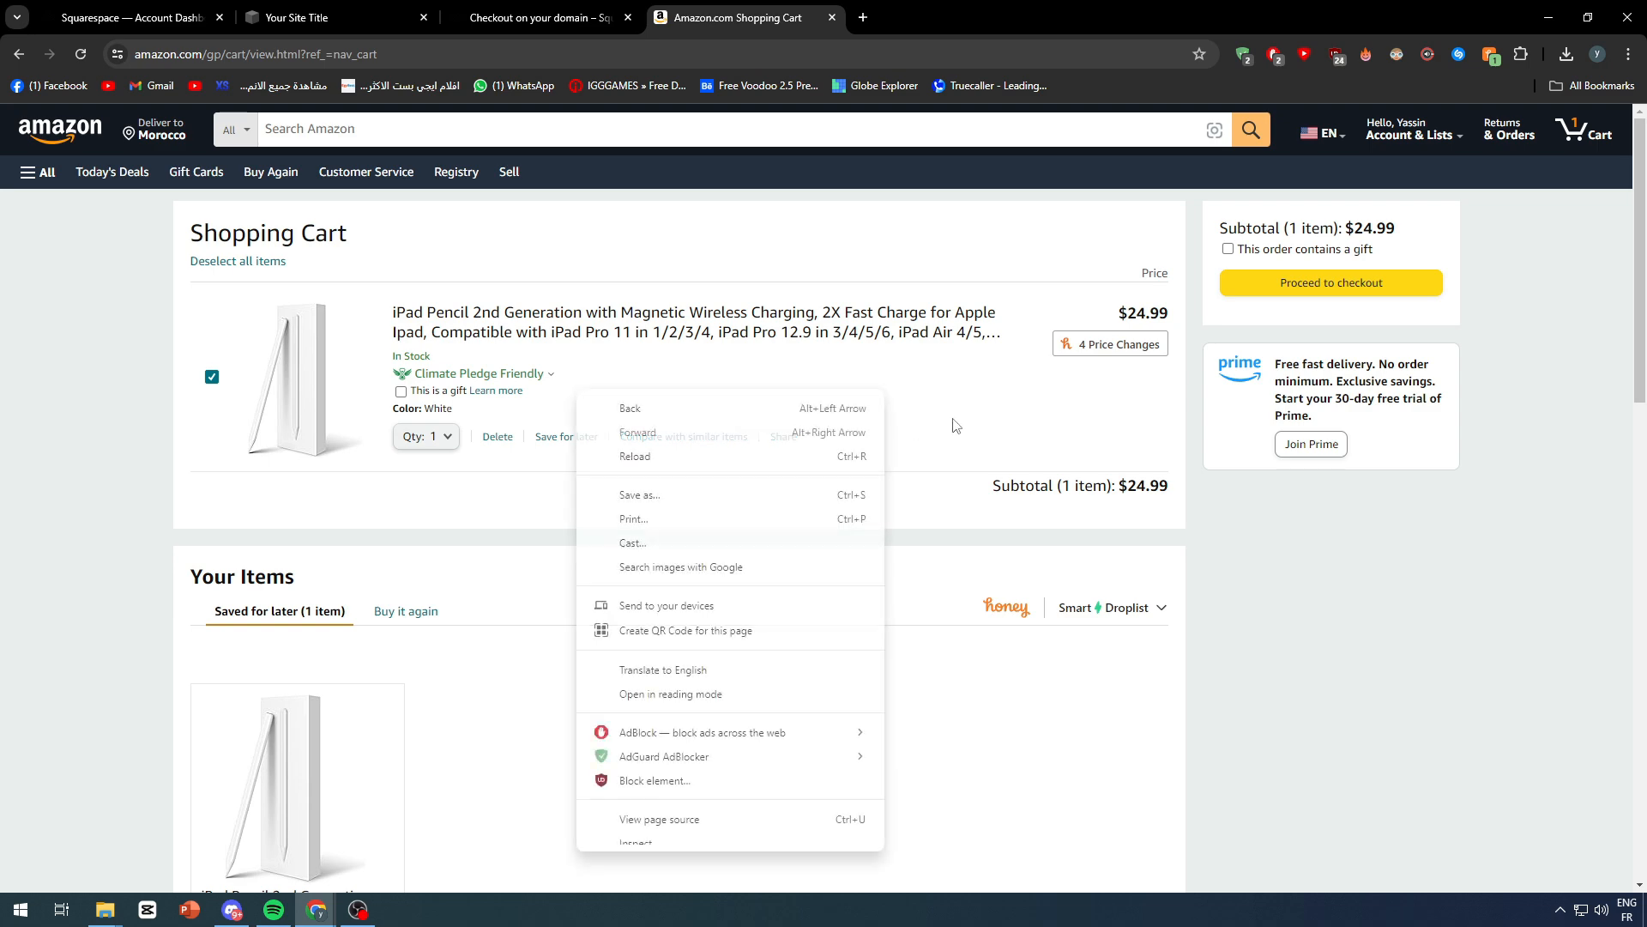
click(810, 314)
click(666, 319)
click(550, 17)
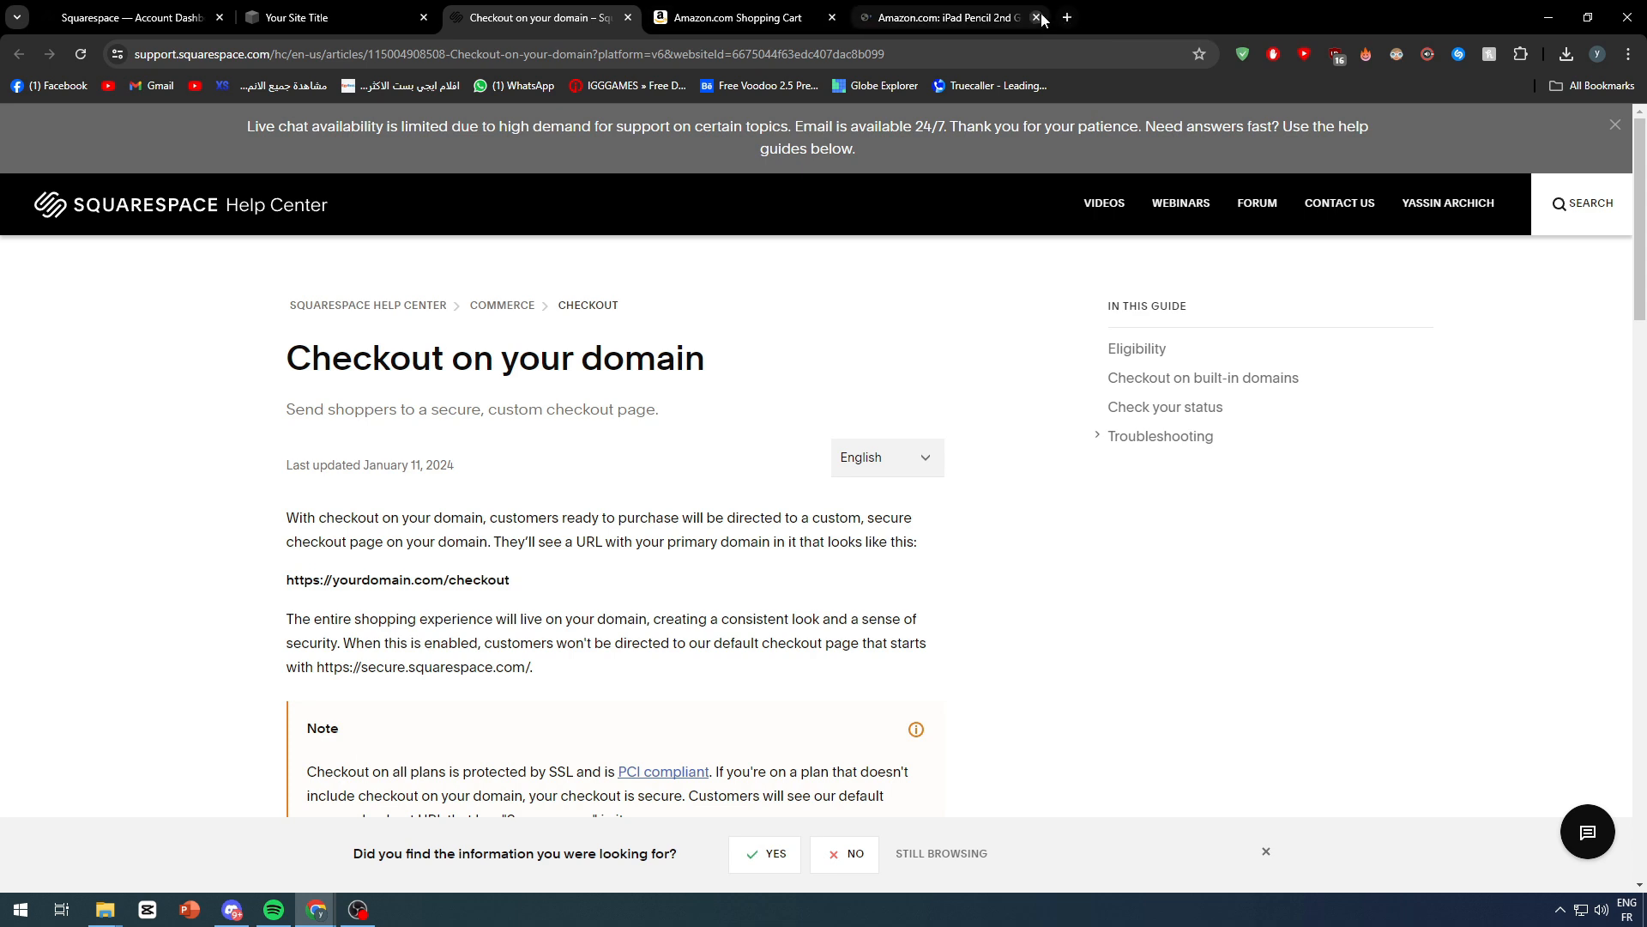
click(1036, 17)
click(832, 18)
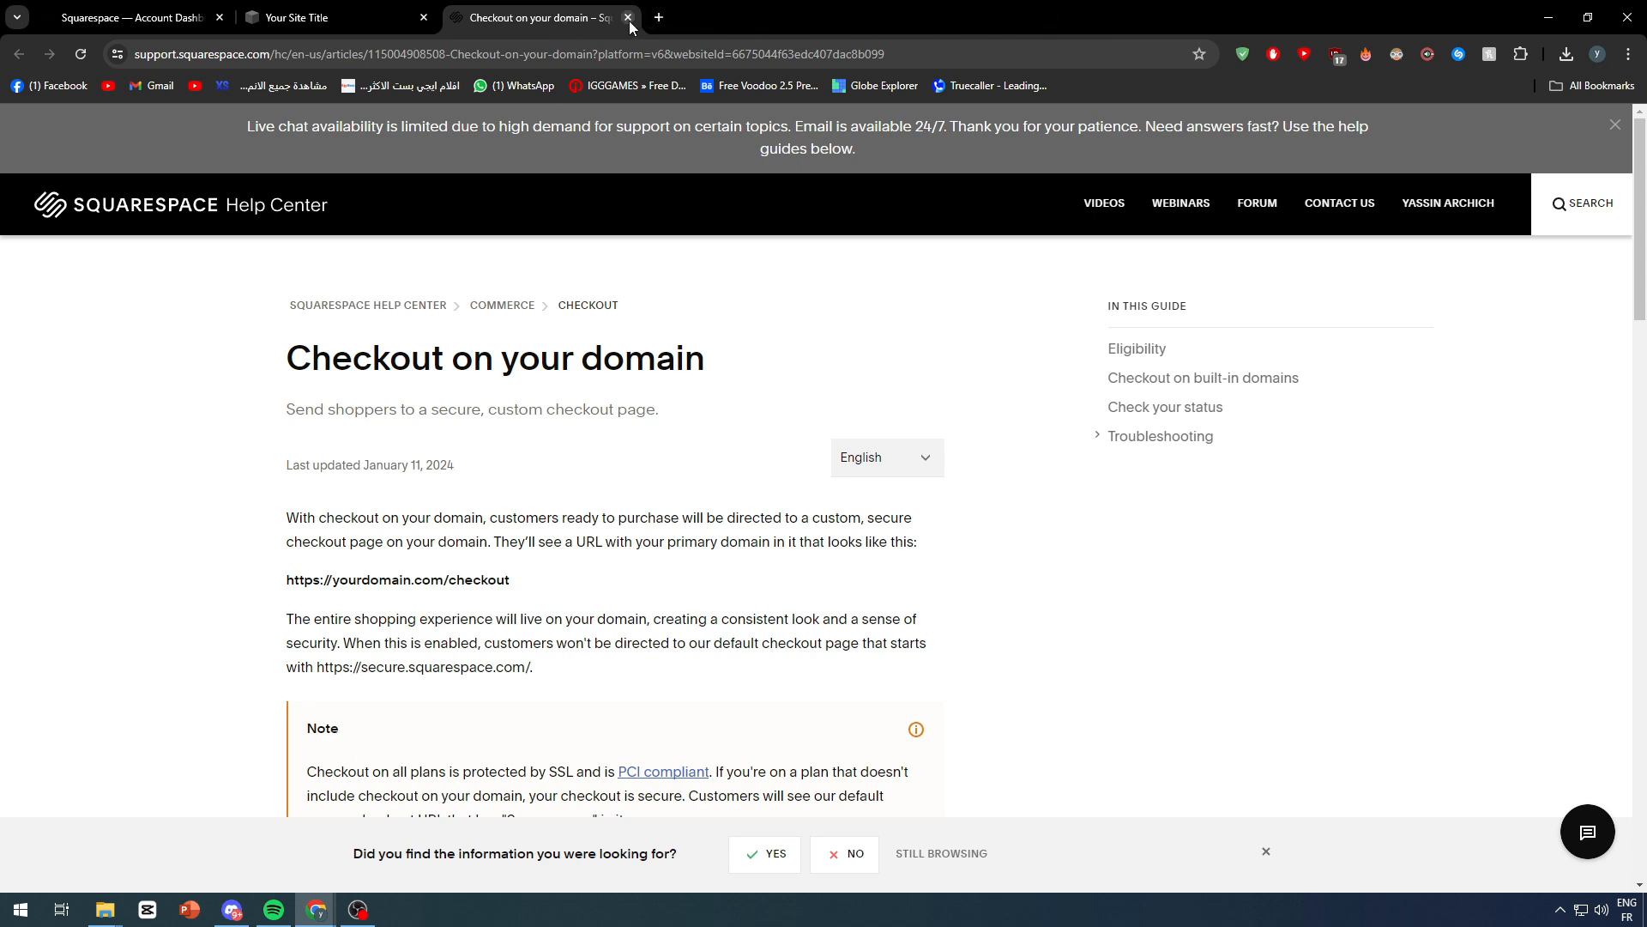
click(628, 17)
Step: Turn on abandoned checkout recovery in the Checkout settings
scroll(1122, 454, down, 2)
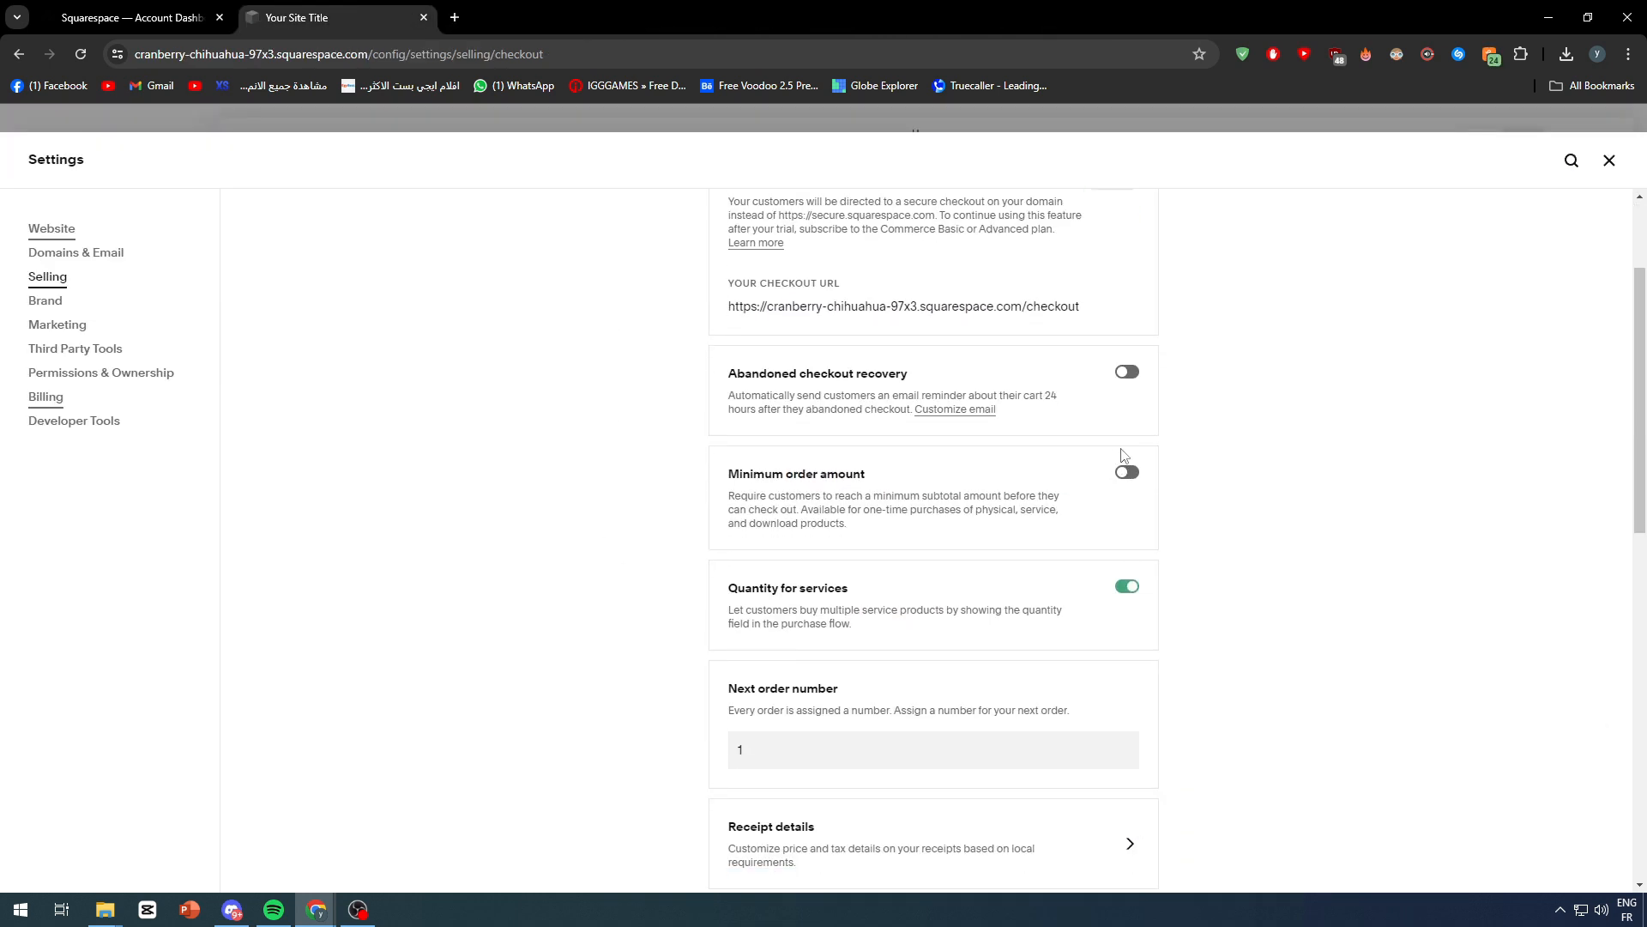
click(1130, 371)
scroll(910, 498, down, 2)
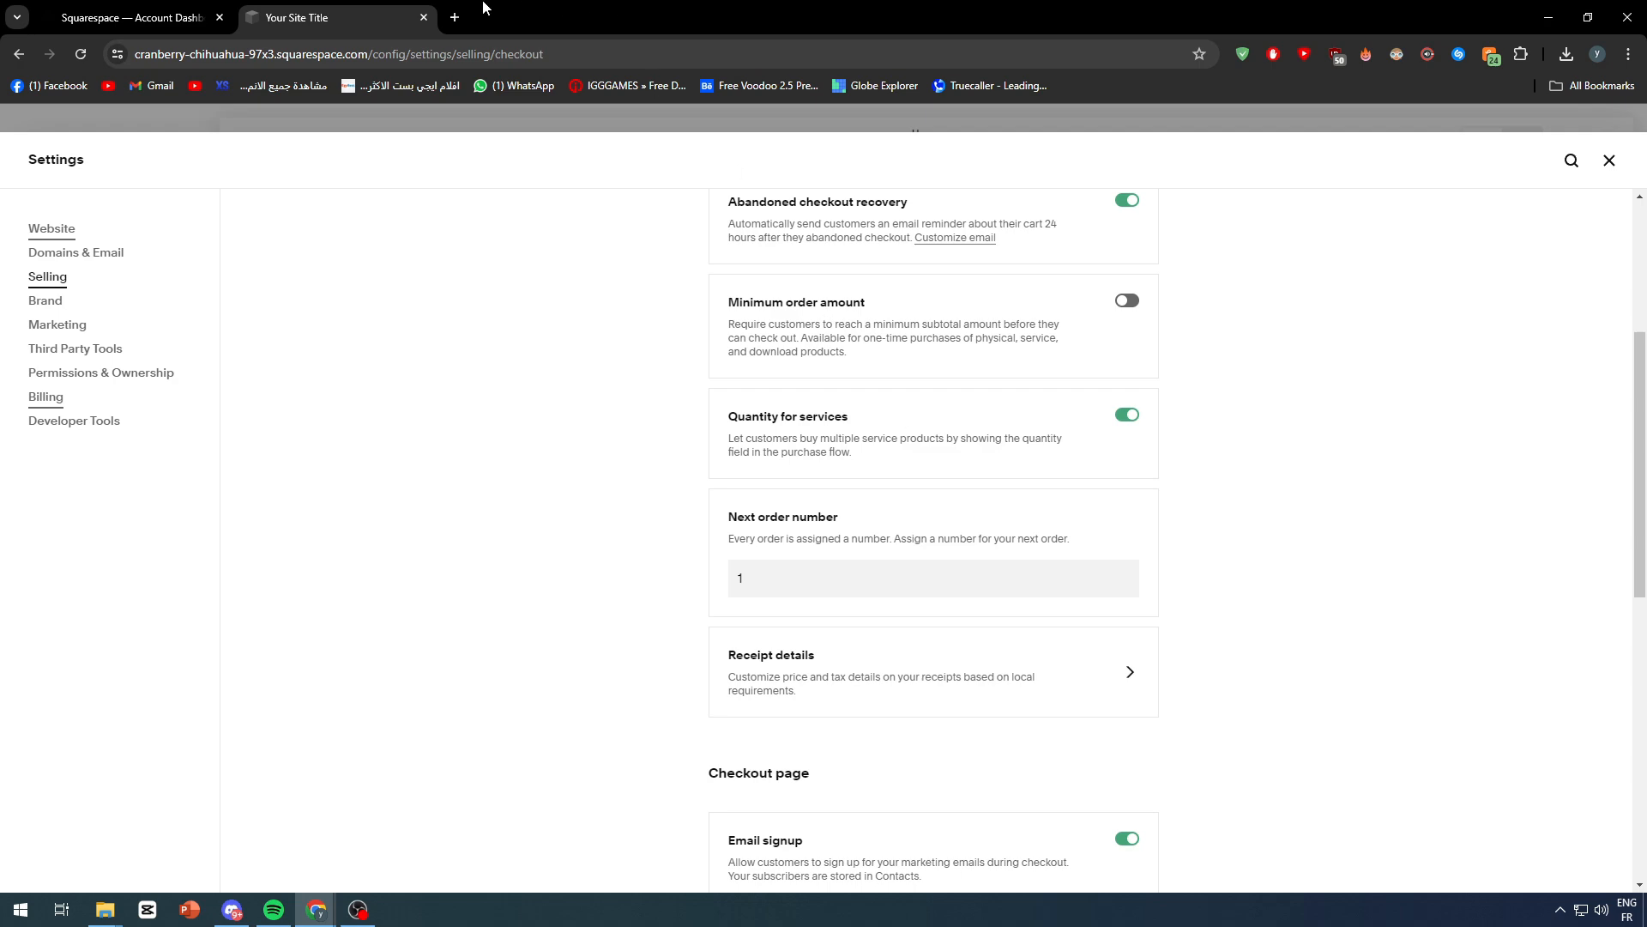
Step: Search the web for "amzon" in a new browser tab and open the shopping cart on Amazon.com
click(455, 17)
text(amzon)
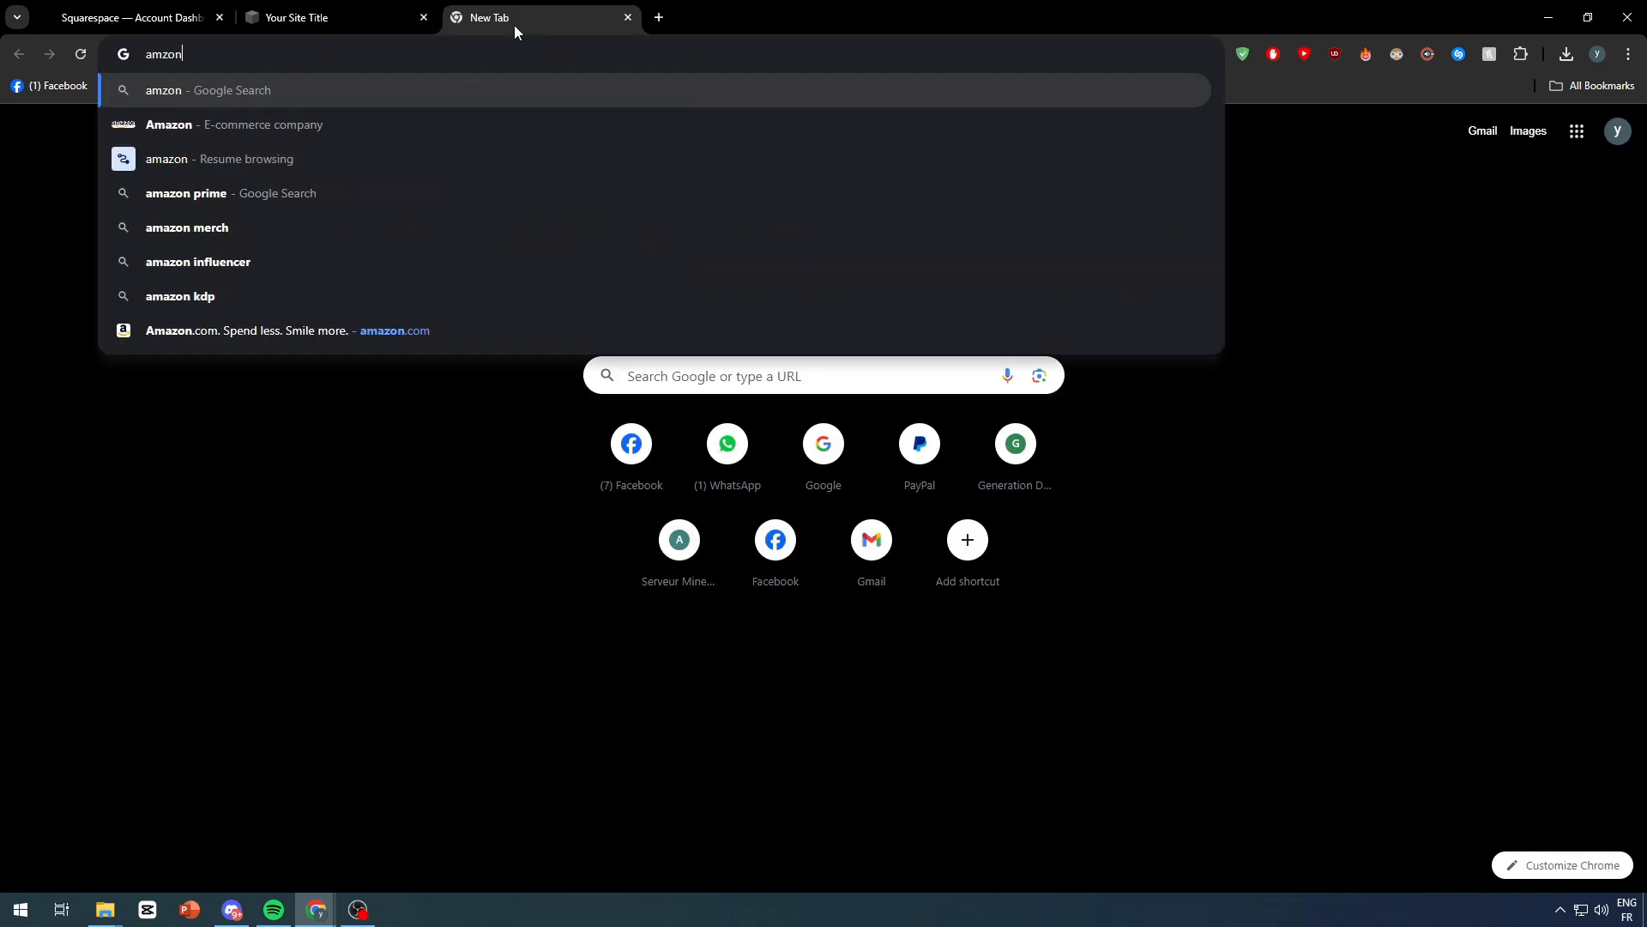
key(Return)
click(343, 356)
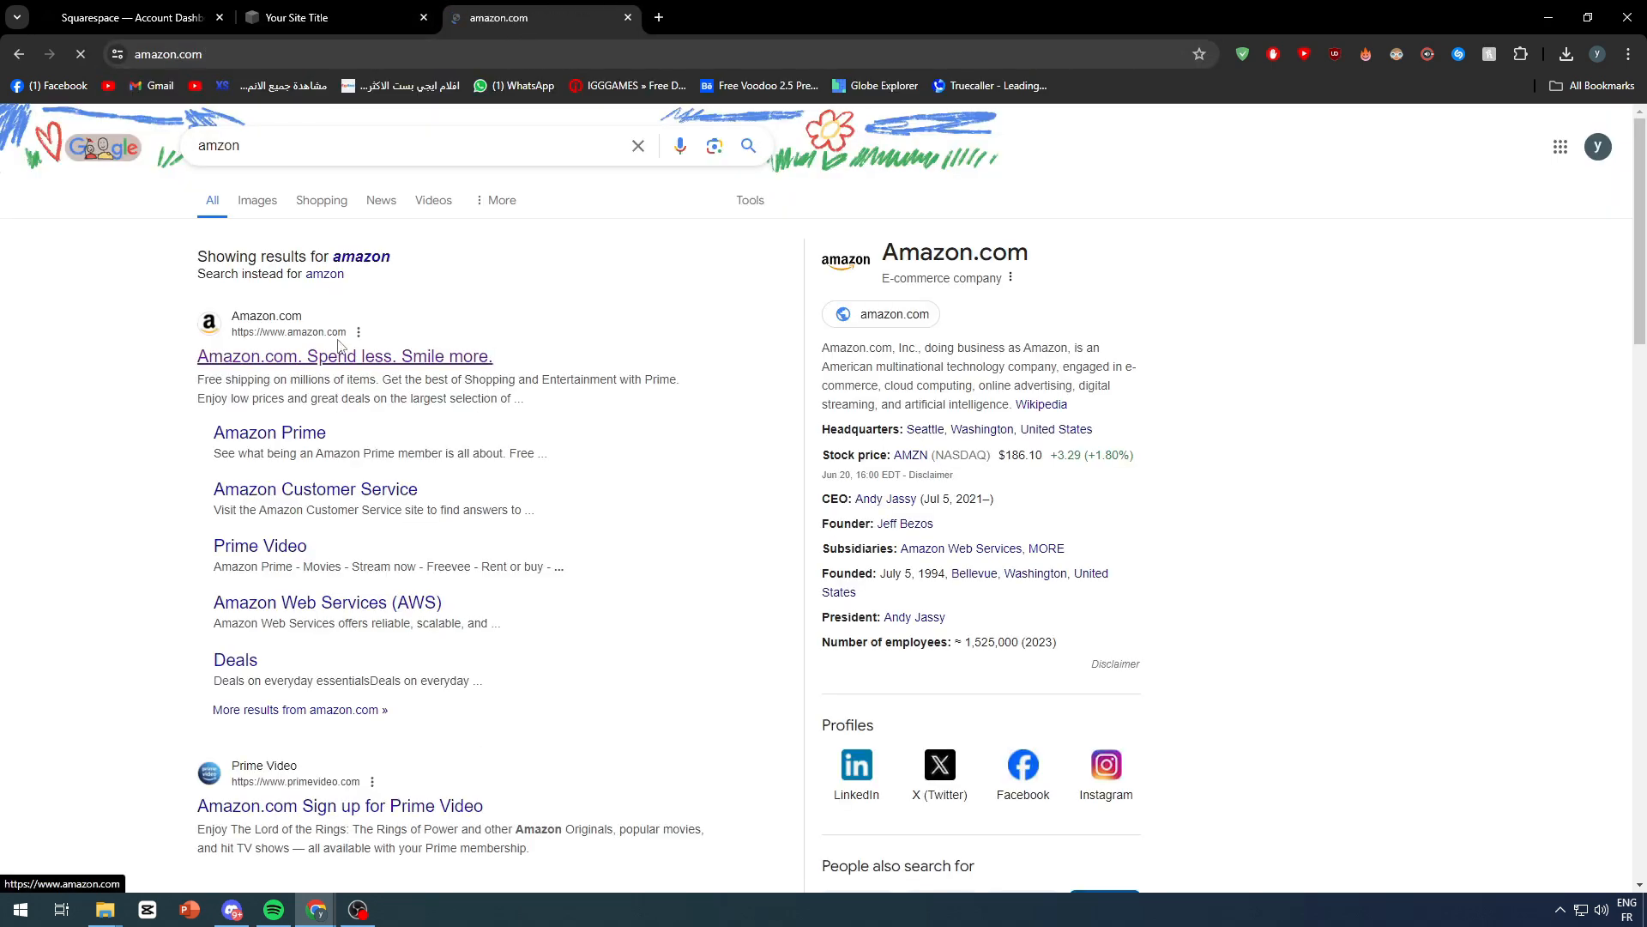
click(1583, 131)
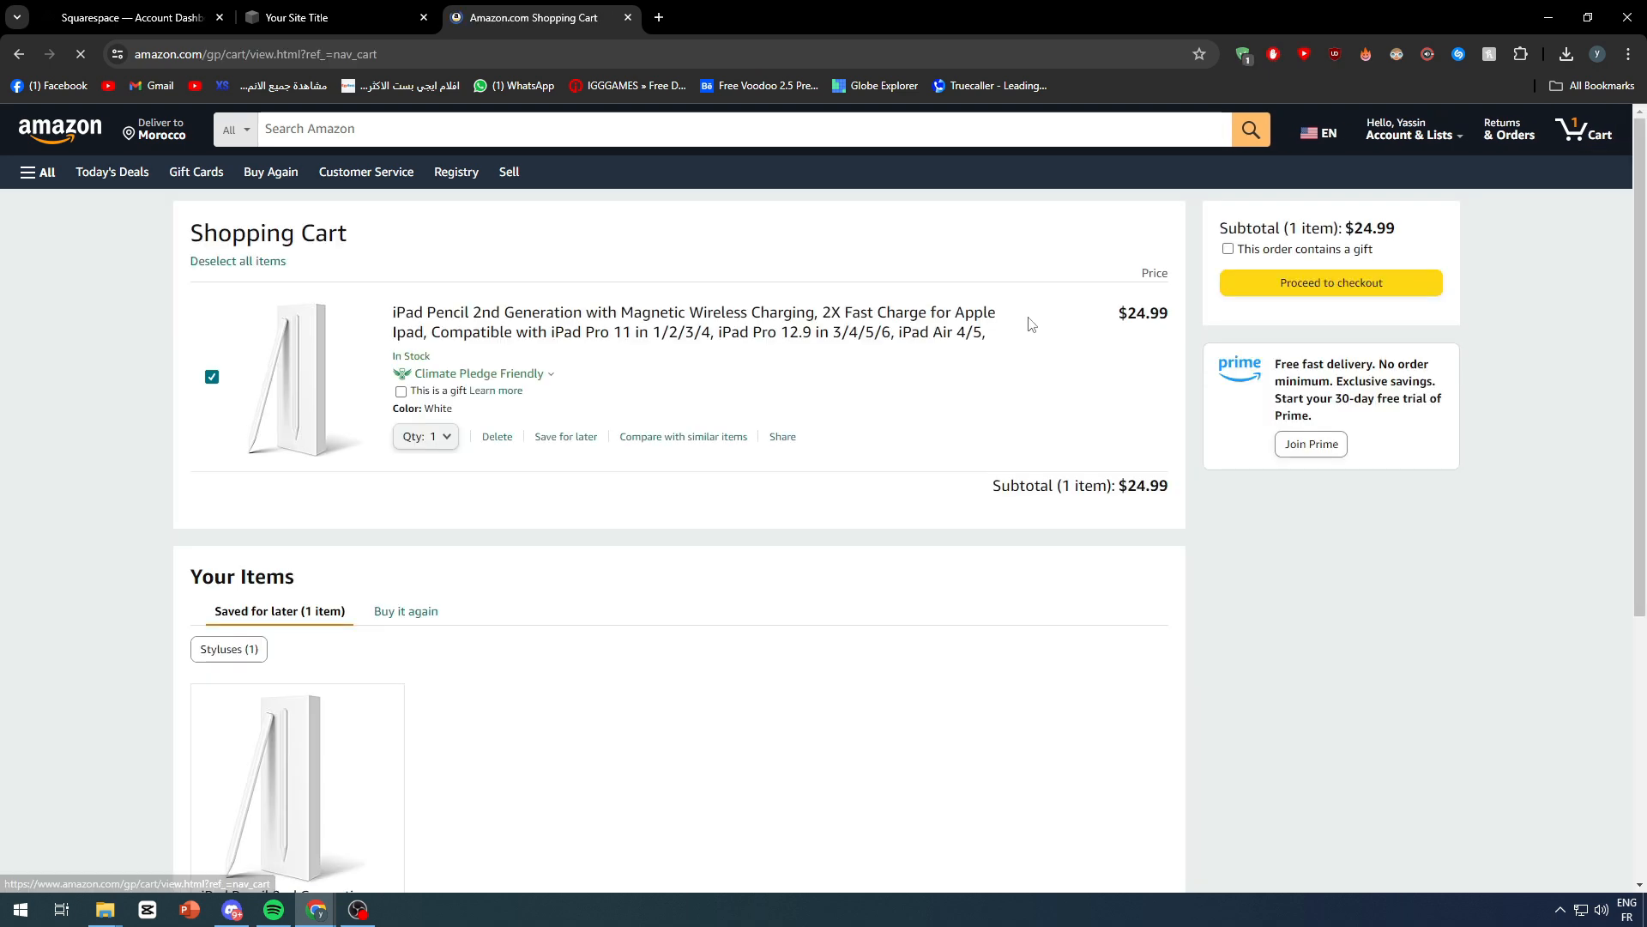
Step: Set the iPad Pencil's quantity in the Amazon cart to 2 to check the subtotal, and close the Amazon tab
click(444, 437)
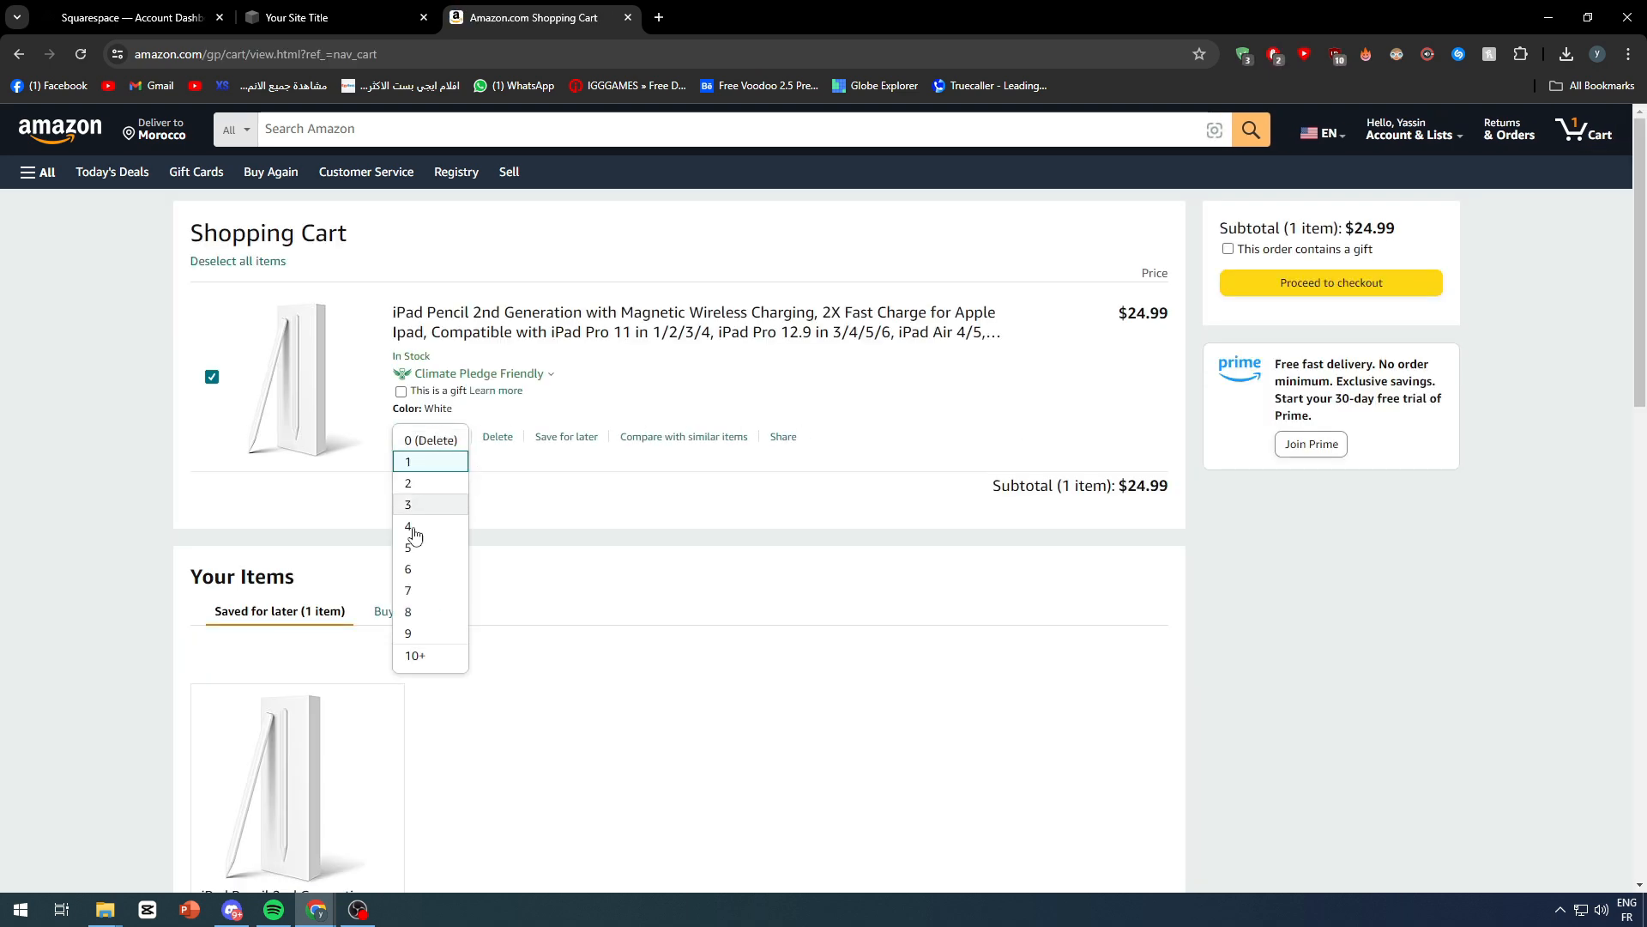
click(605, 586)
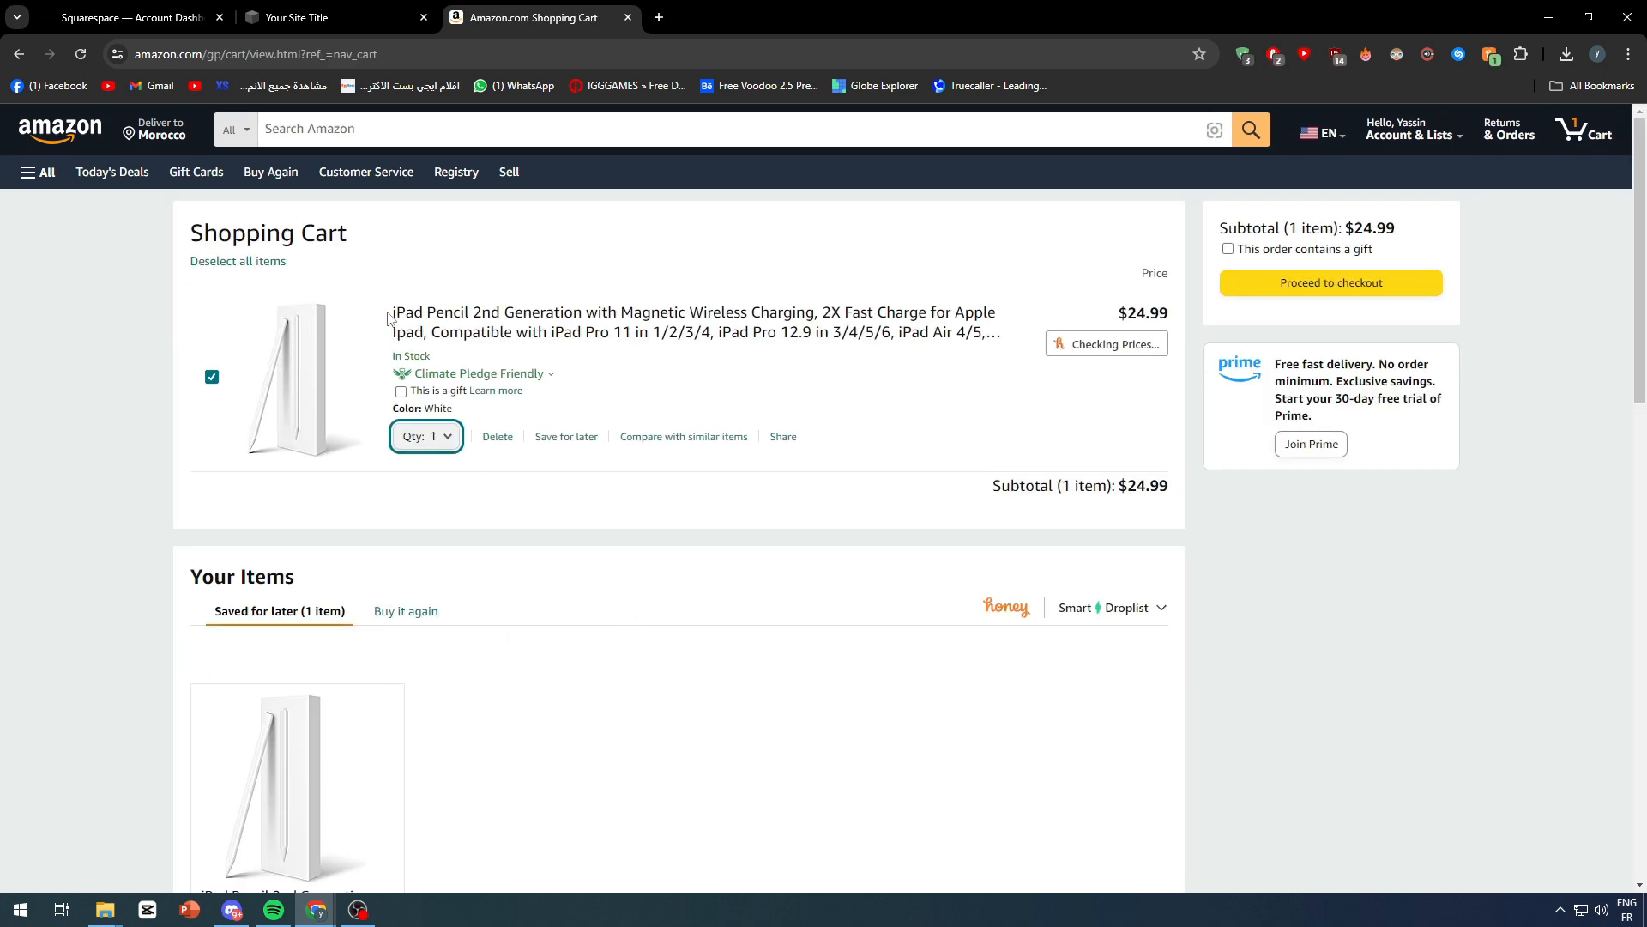
click(444, 437)
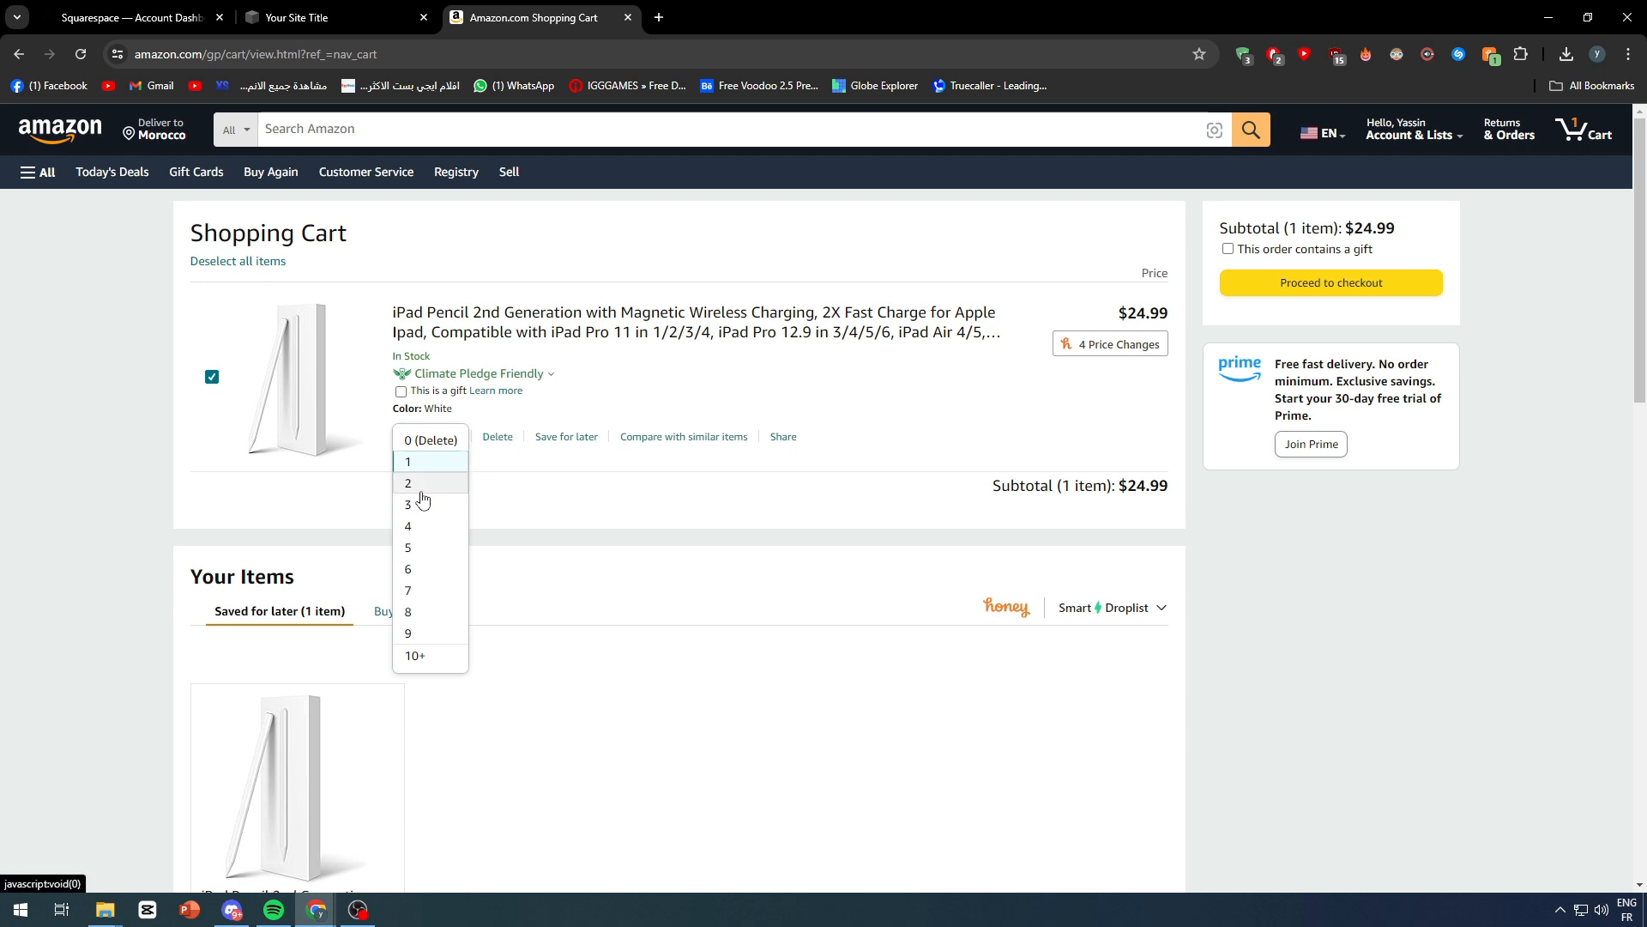
click(420, 482)
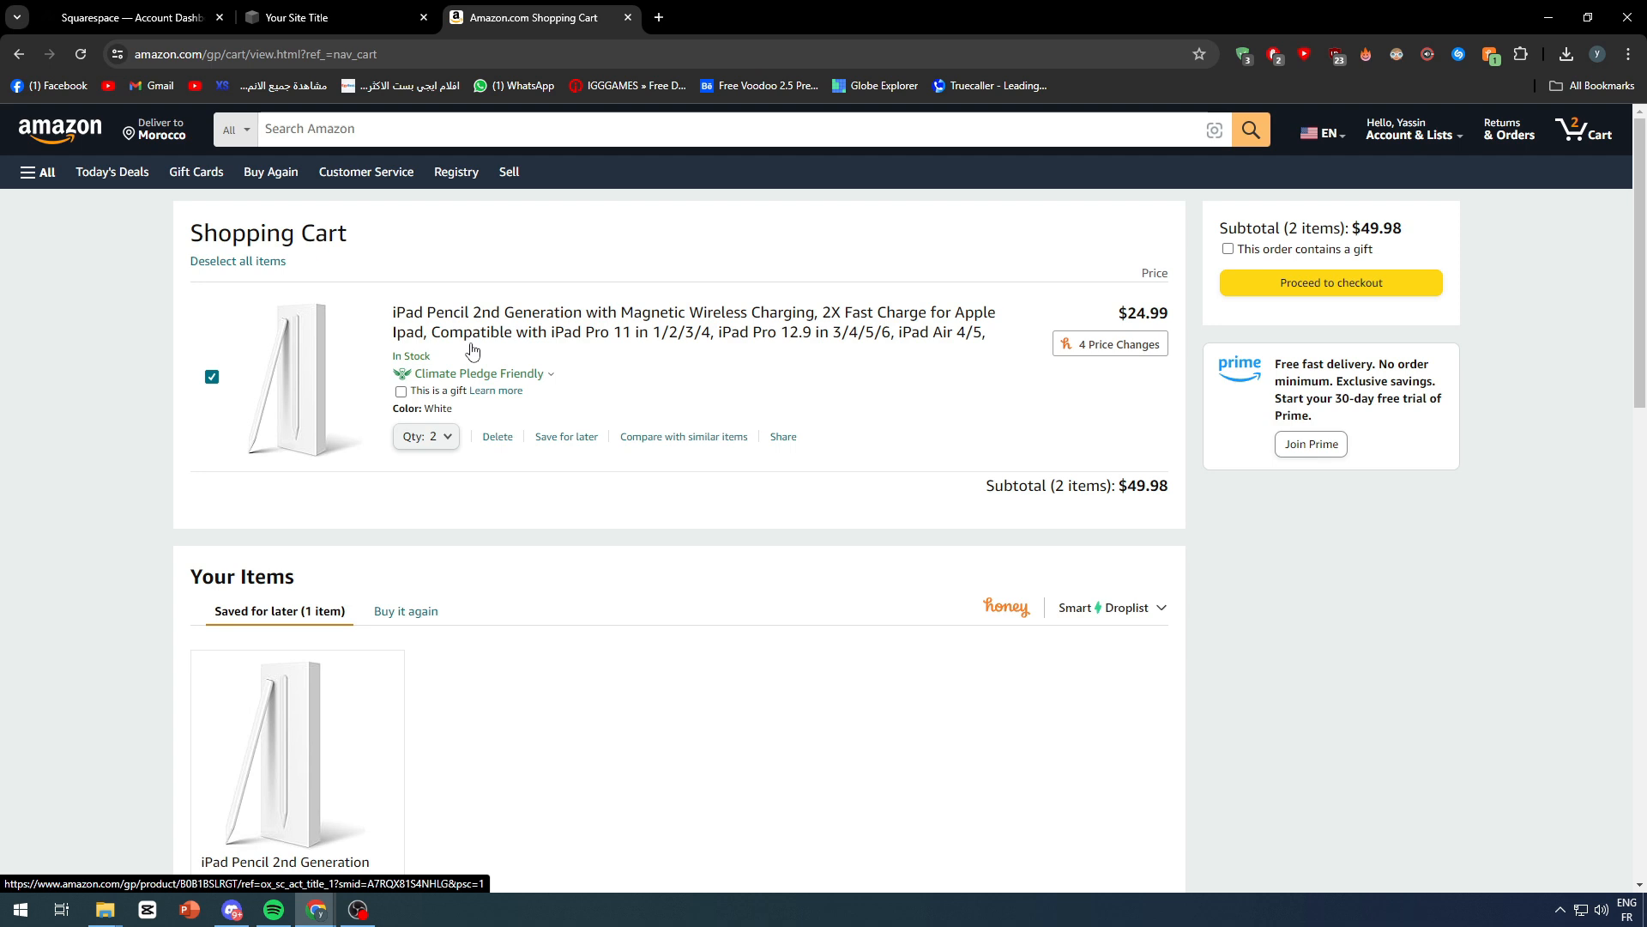
drag(1003, 488, 1165, 496)
click(1165, 496)
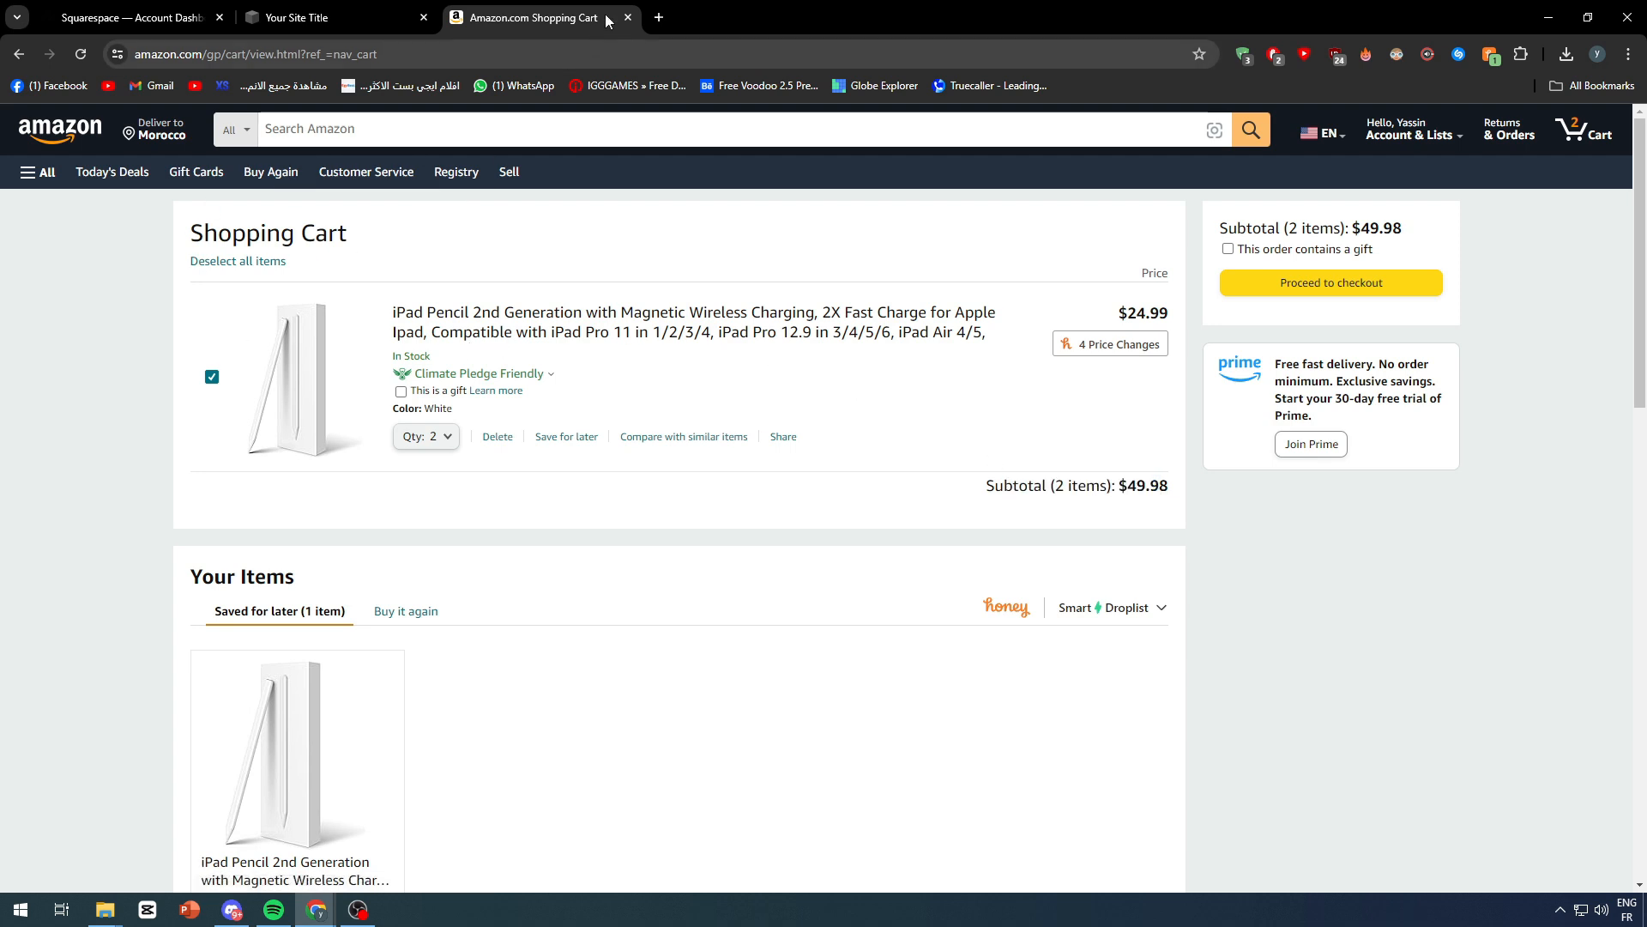
click(631, 24)
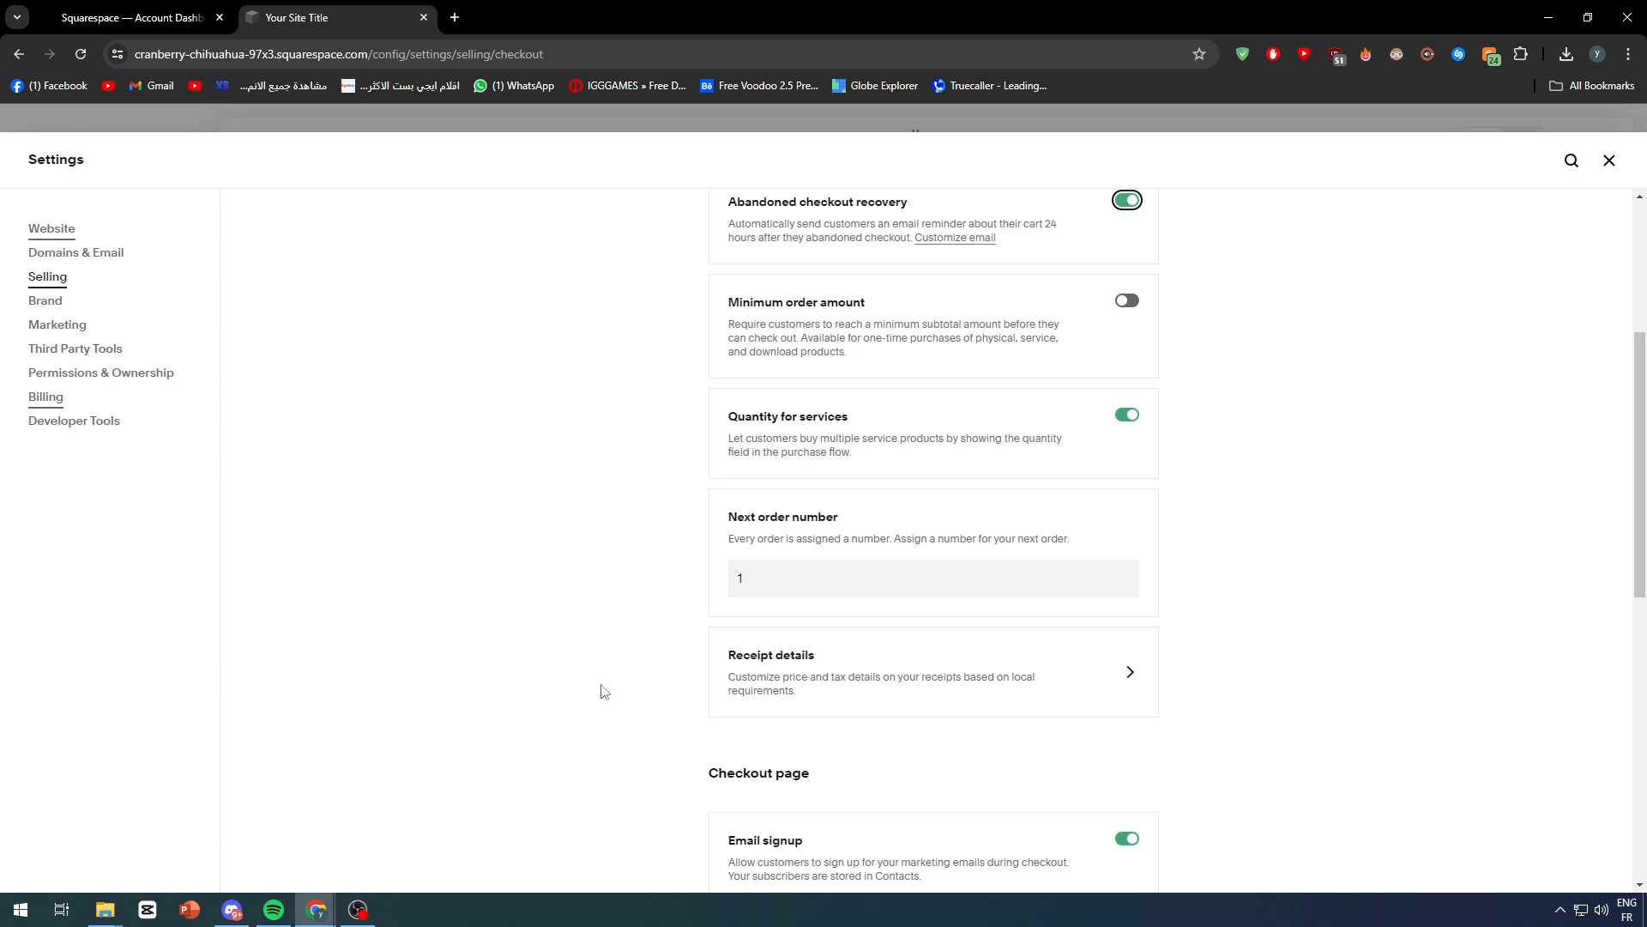
Step: Review the Checkout page options and the Email Signup Settings, and return to the Checkout settings
scroll(603, 687, down, 3)
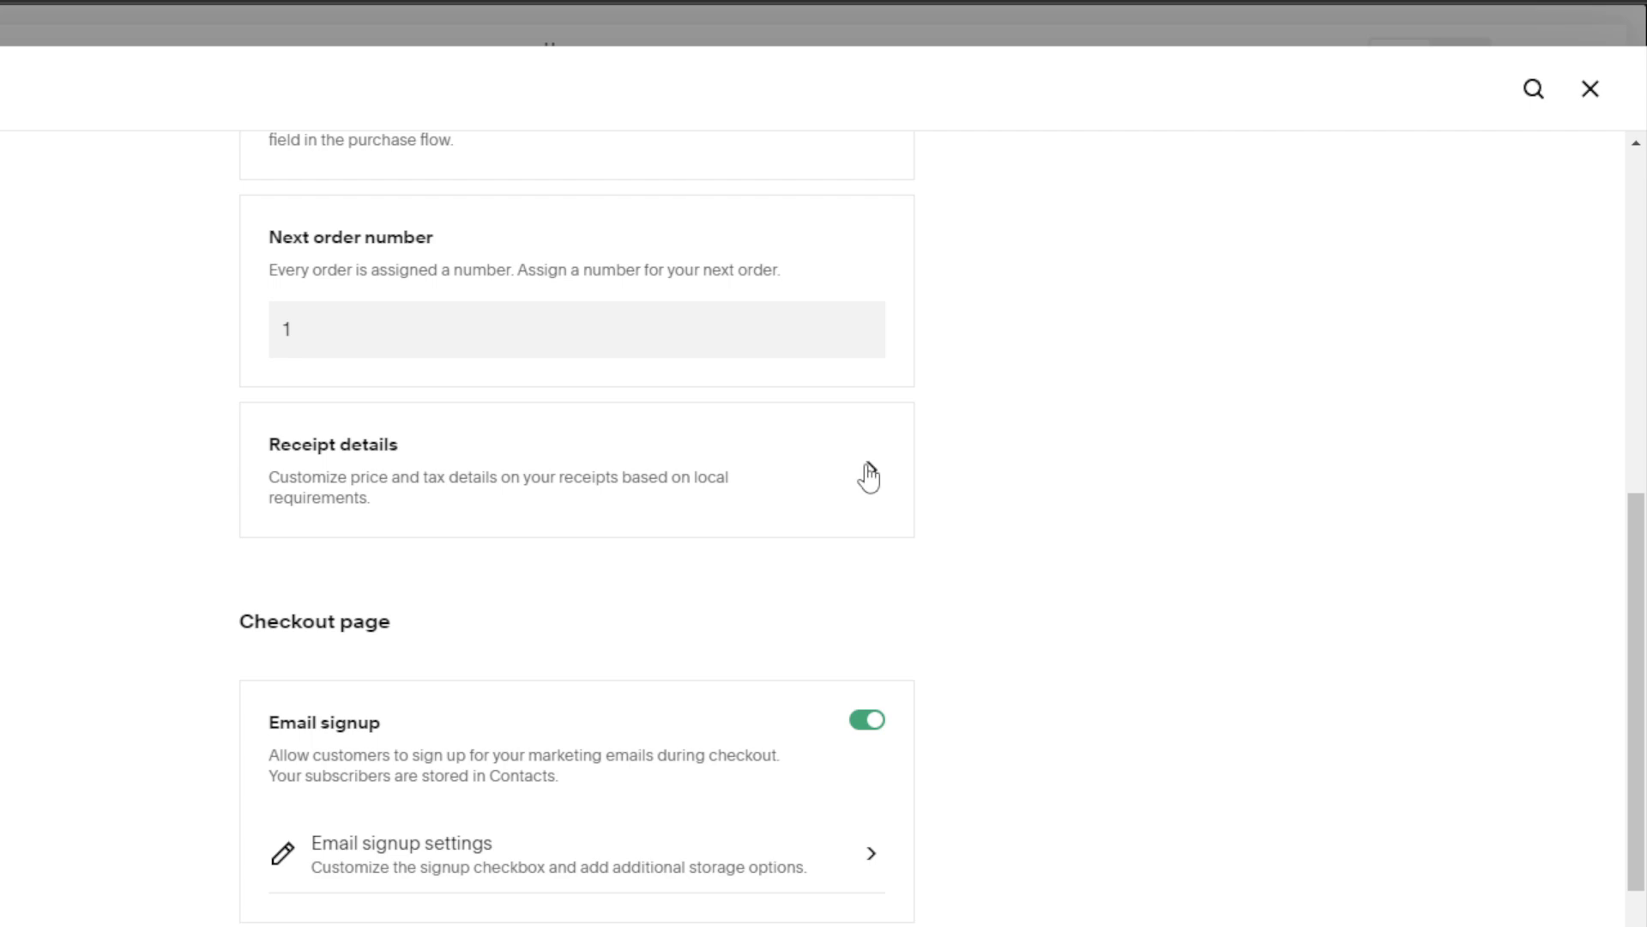
scroll(201, 405, down, 2)
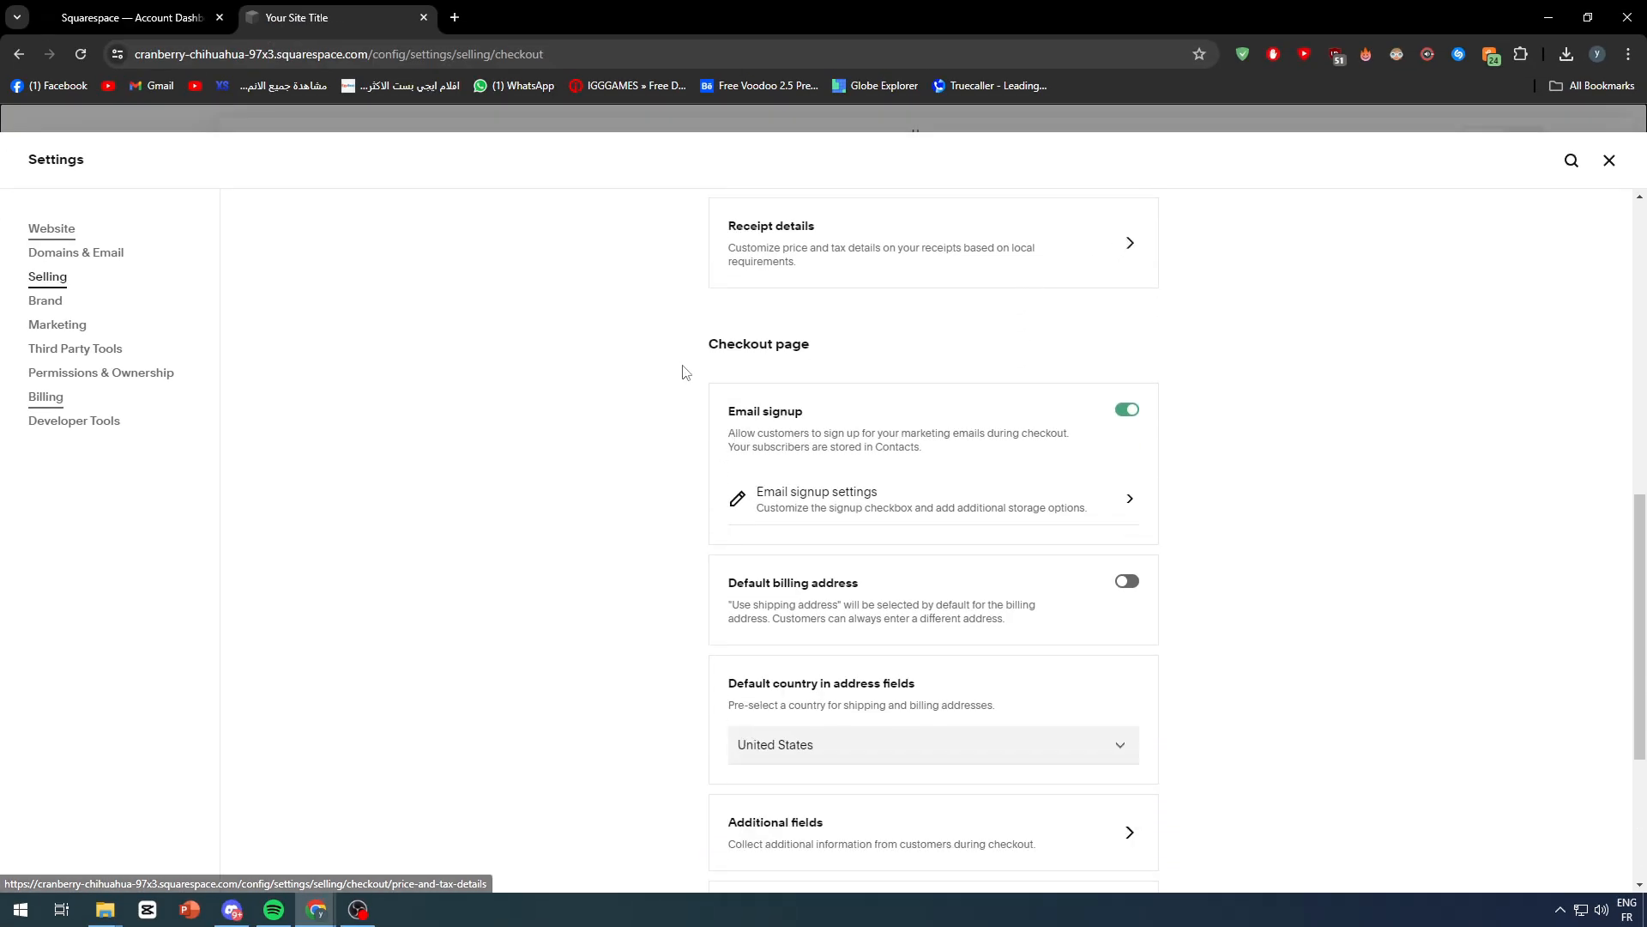
drag(686, 371, 831, 364)
click(830, 364)
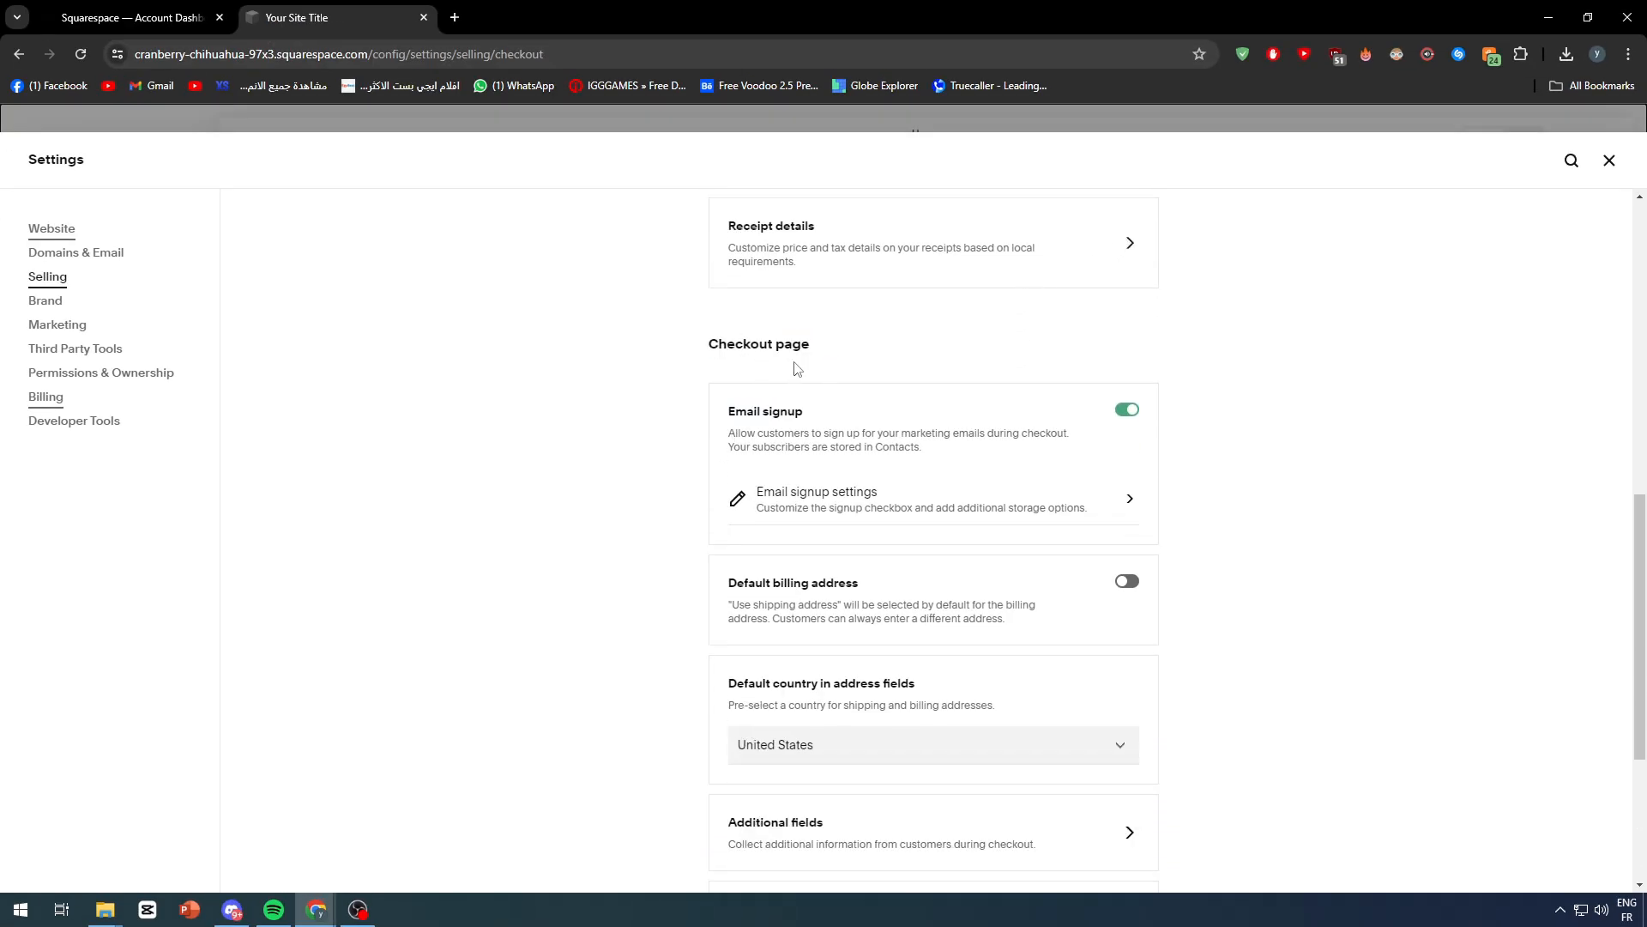
scroll(797, 369, down, 2)
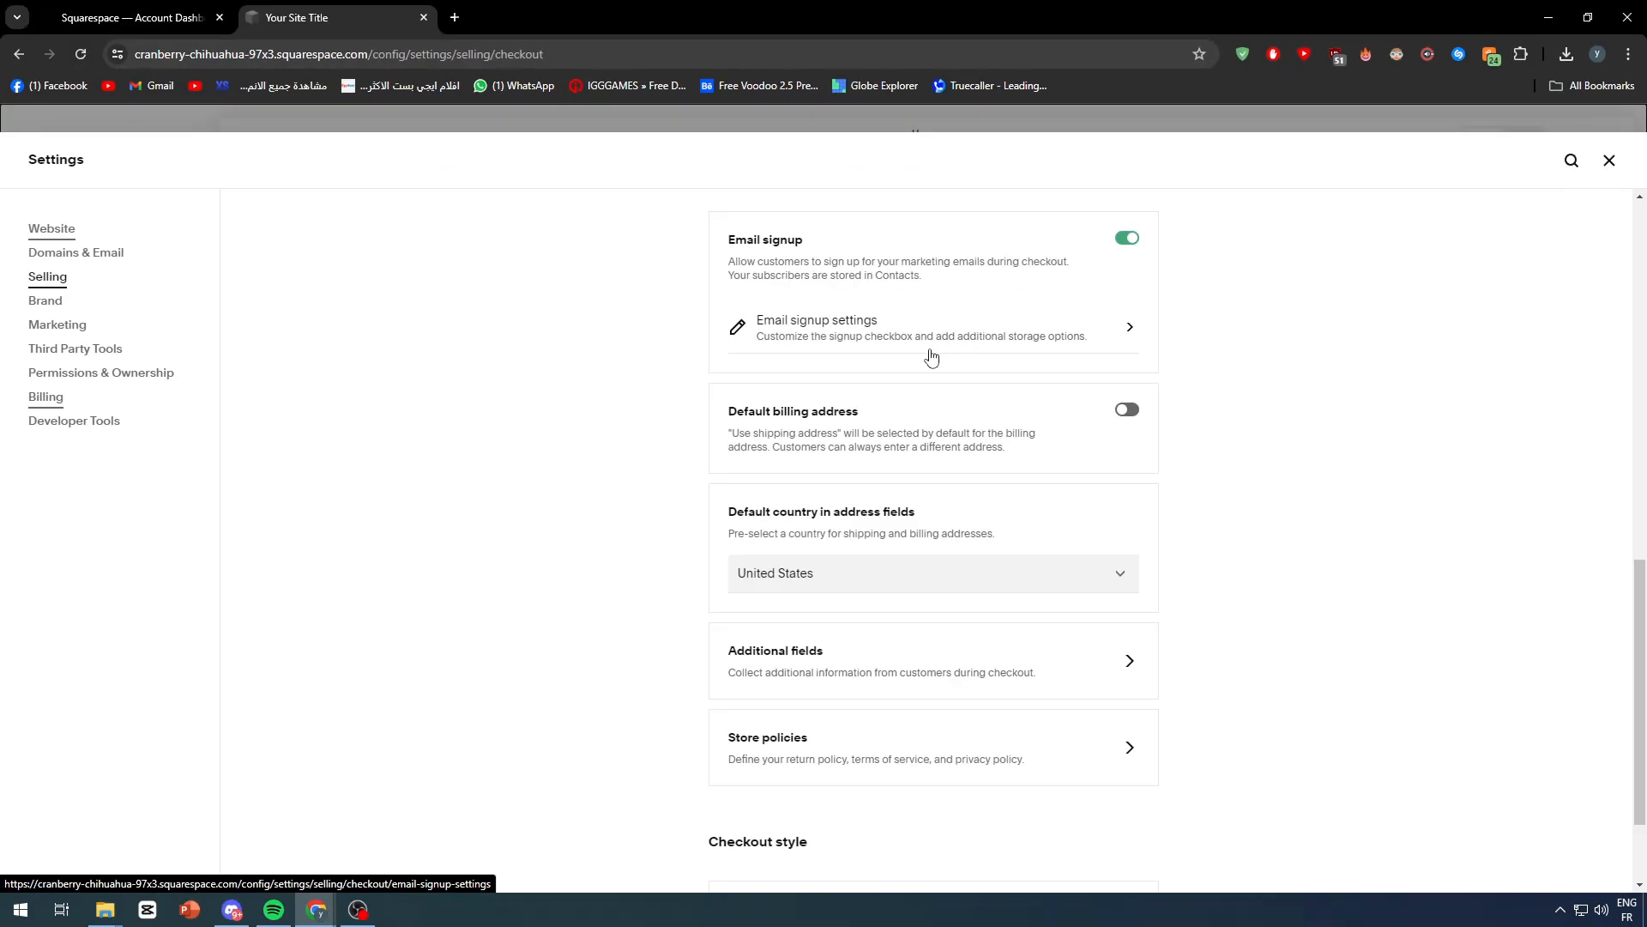
click(978, 351)
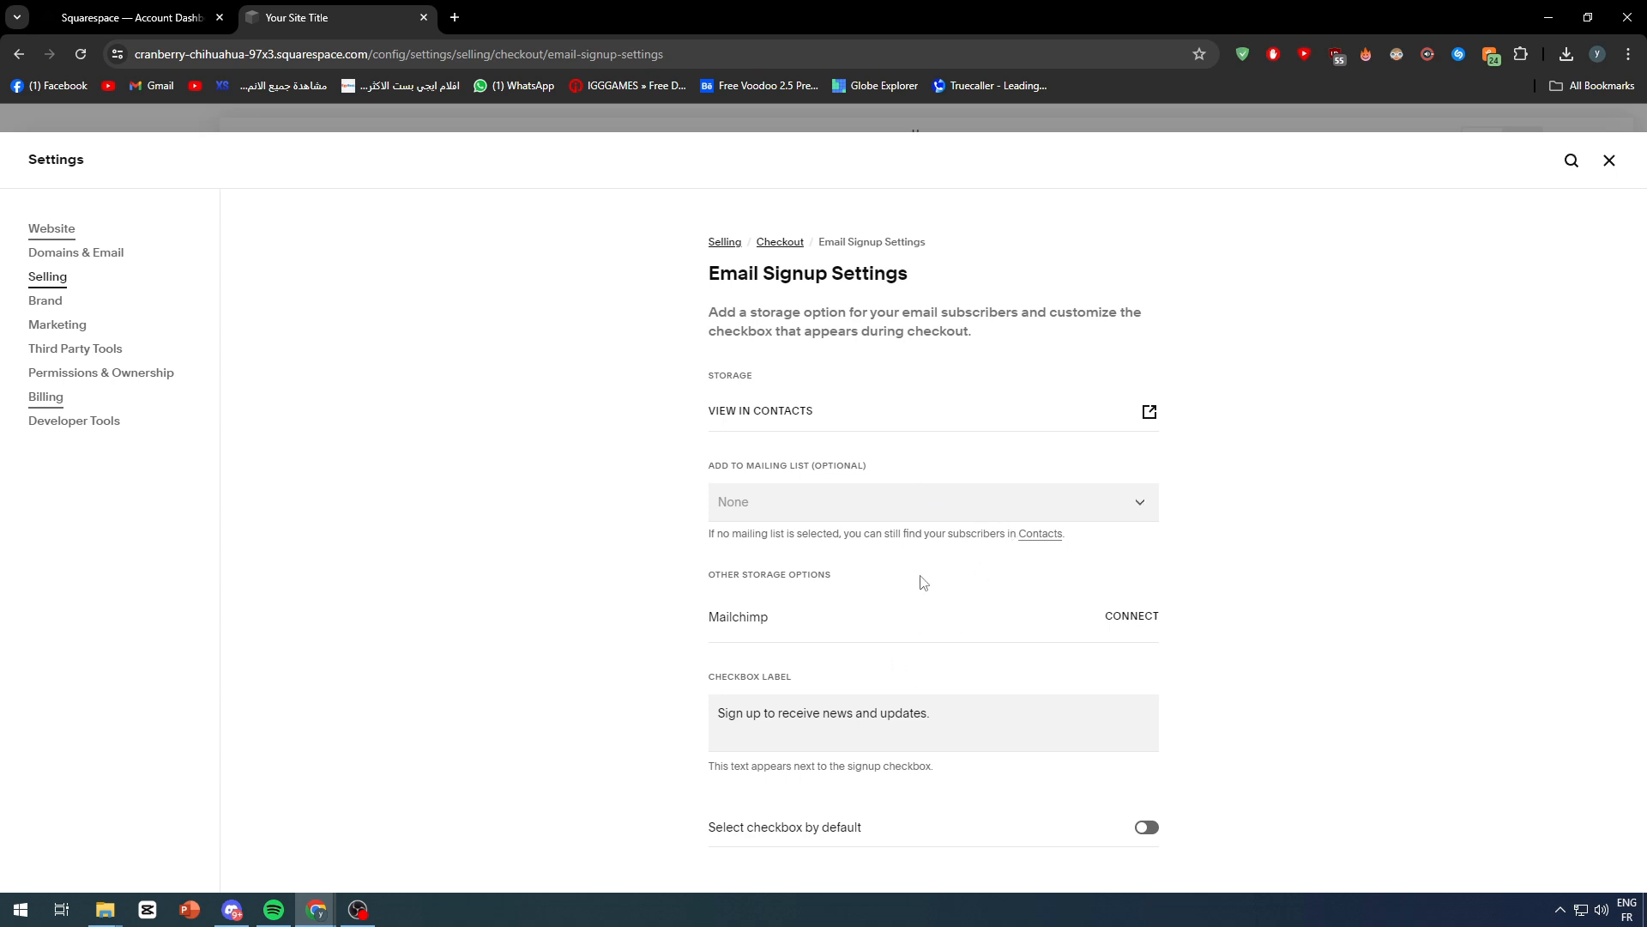
click(780, 241)
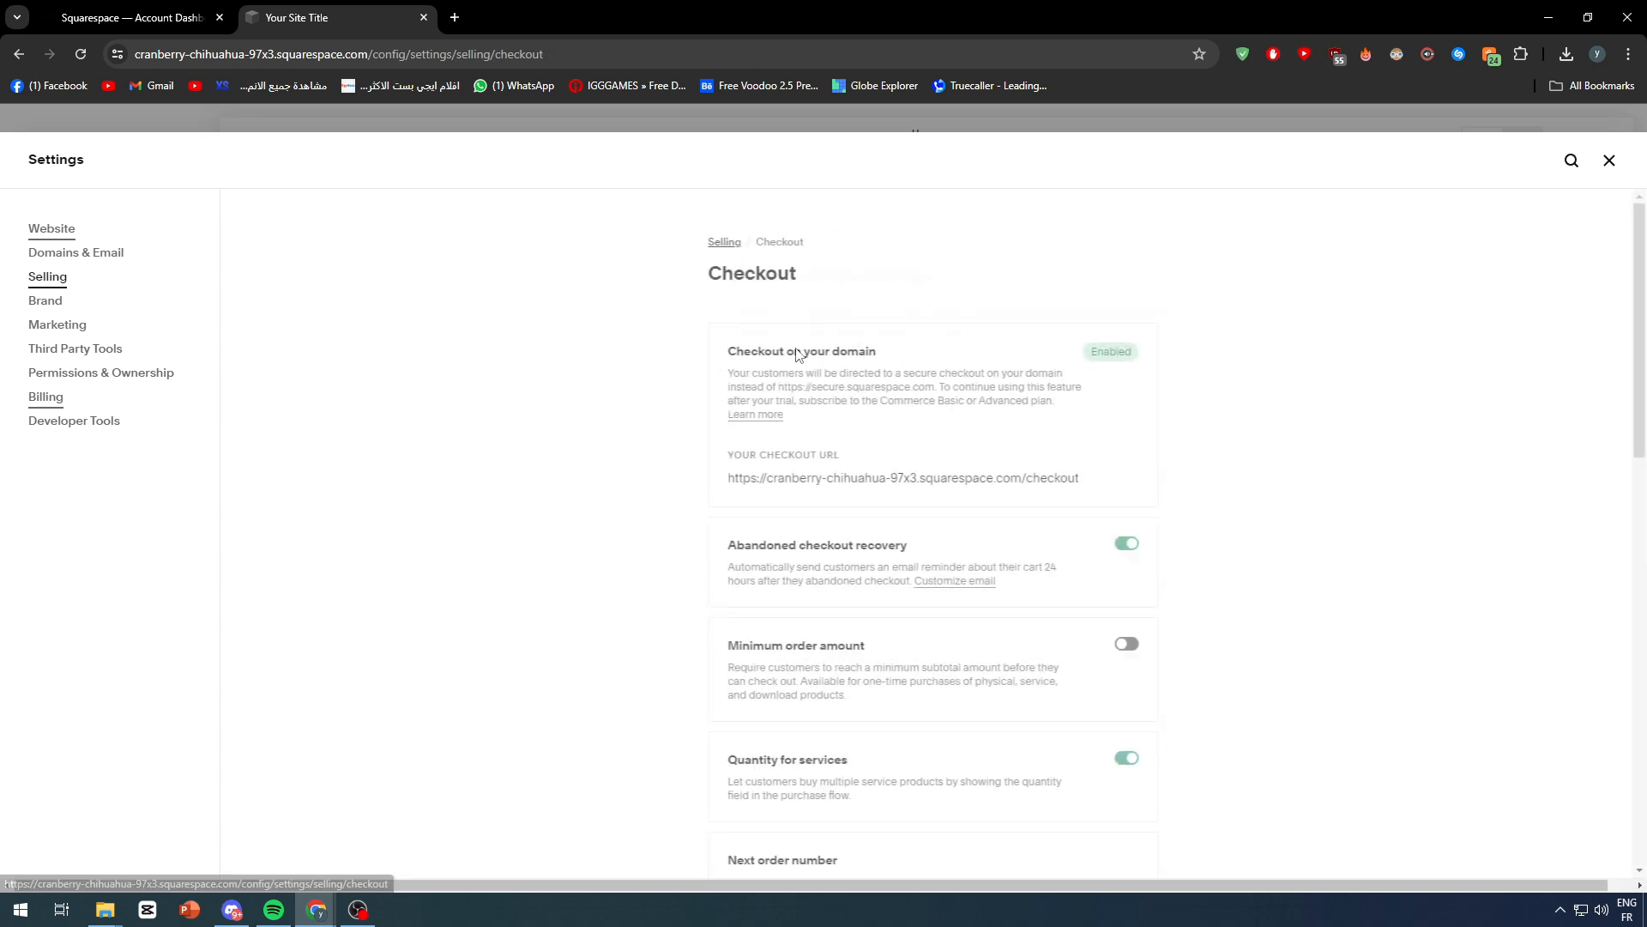
Step: Open the checkout's Additional Fields settings and make the phone number collected with the shipping address required
scroll(919, 592, down, 3)
scroll(922, 576, down, 6)
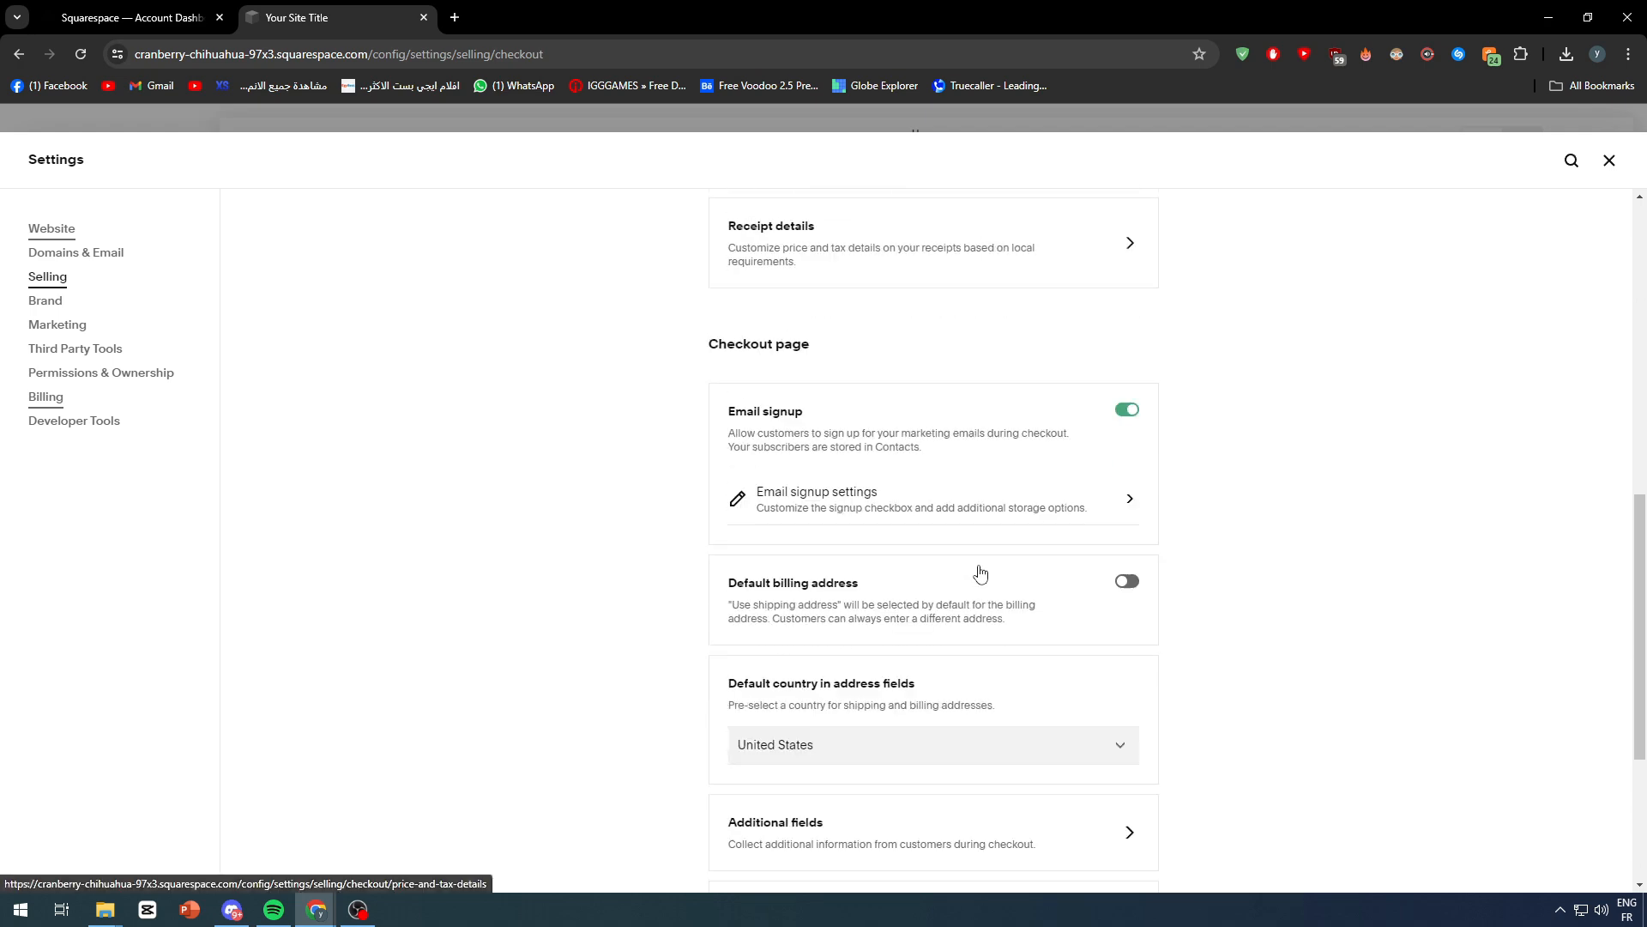
scroll(849, 536, down, 1)
scroll(782, 509, down, 2)
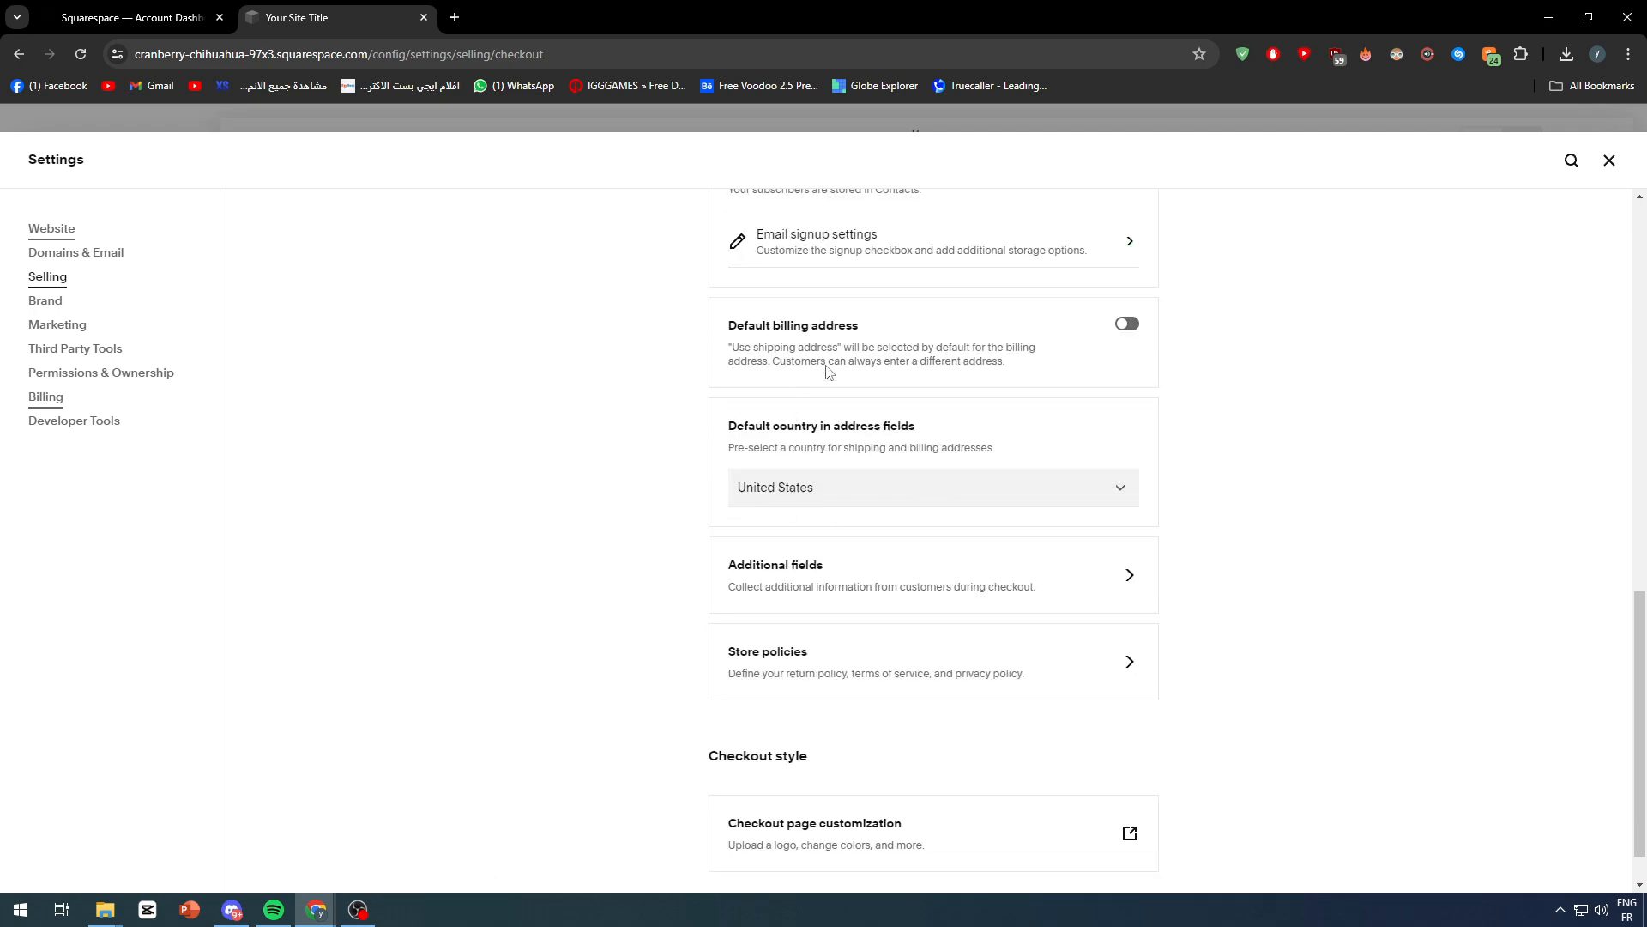
scroll(1208, 627, down, 1)
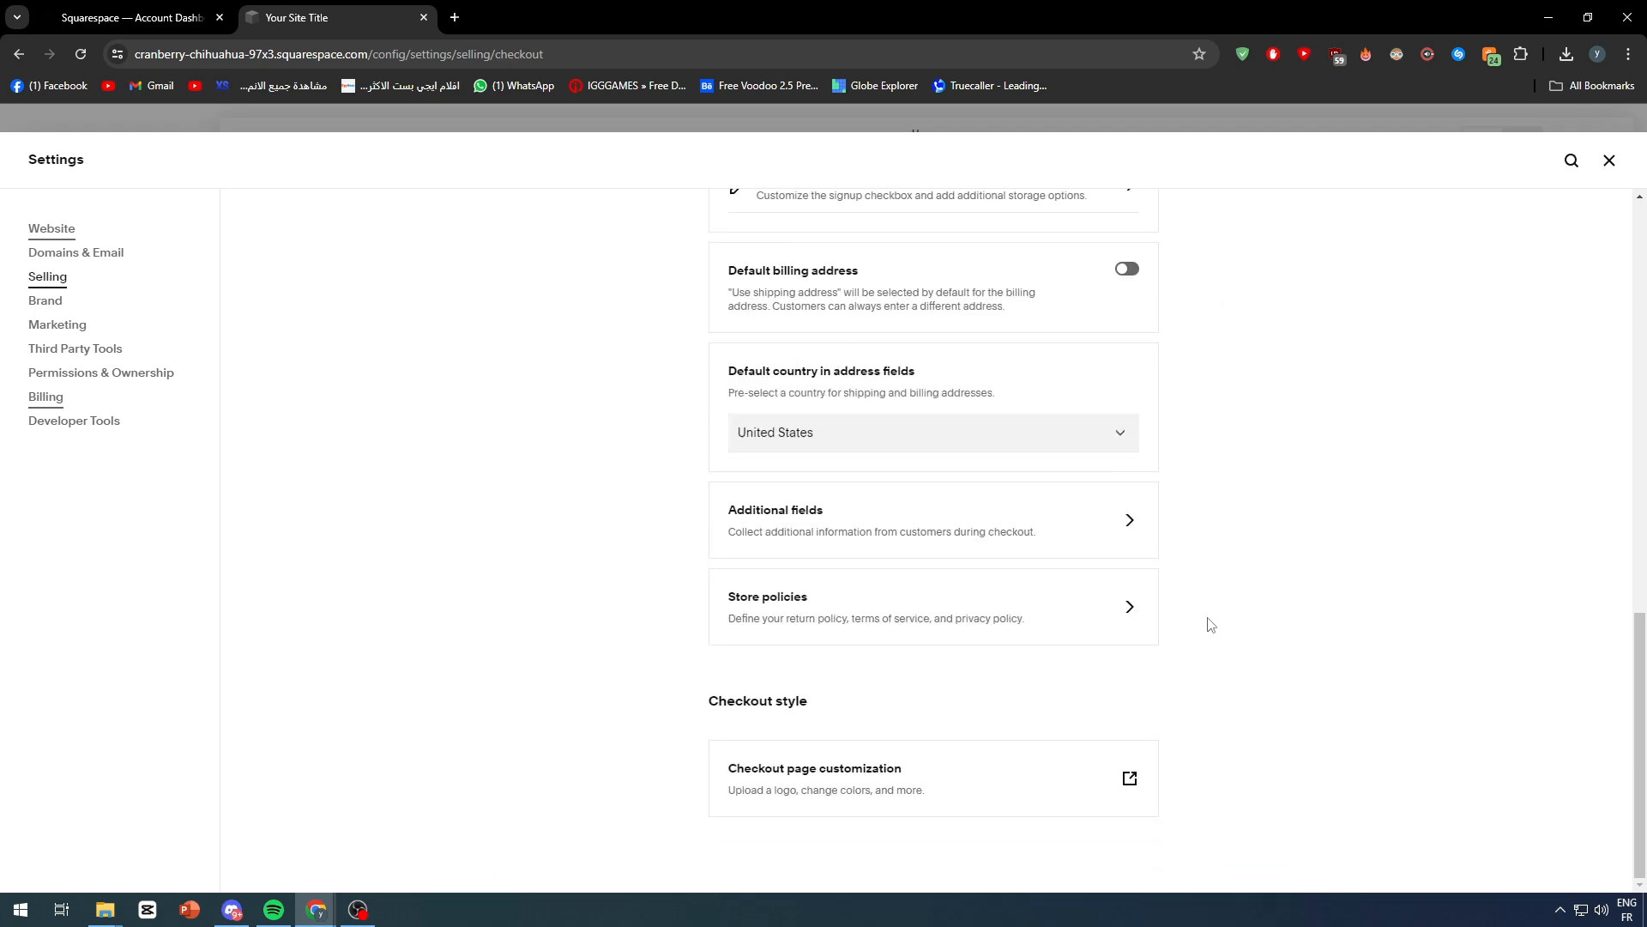
click(1073, 545)
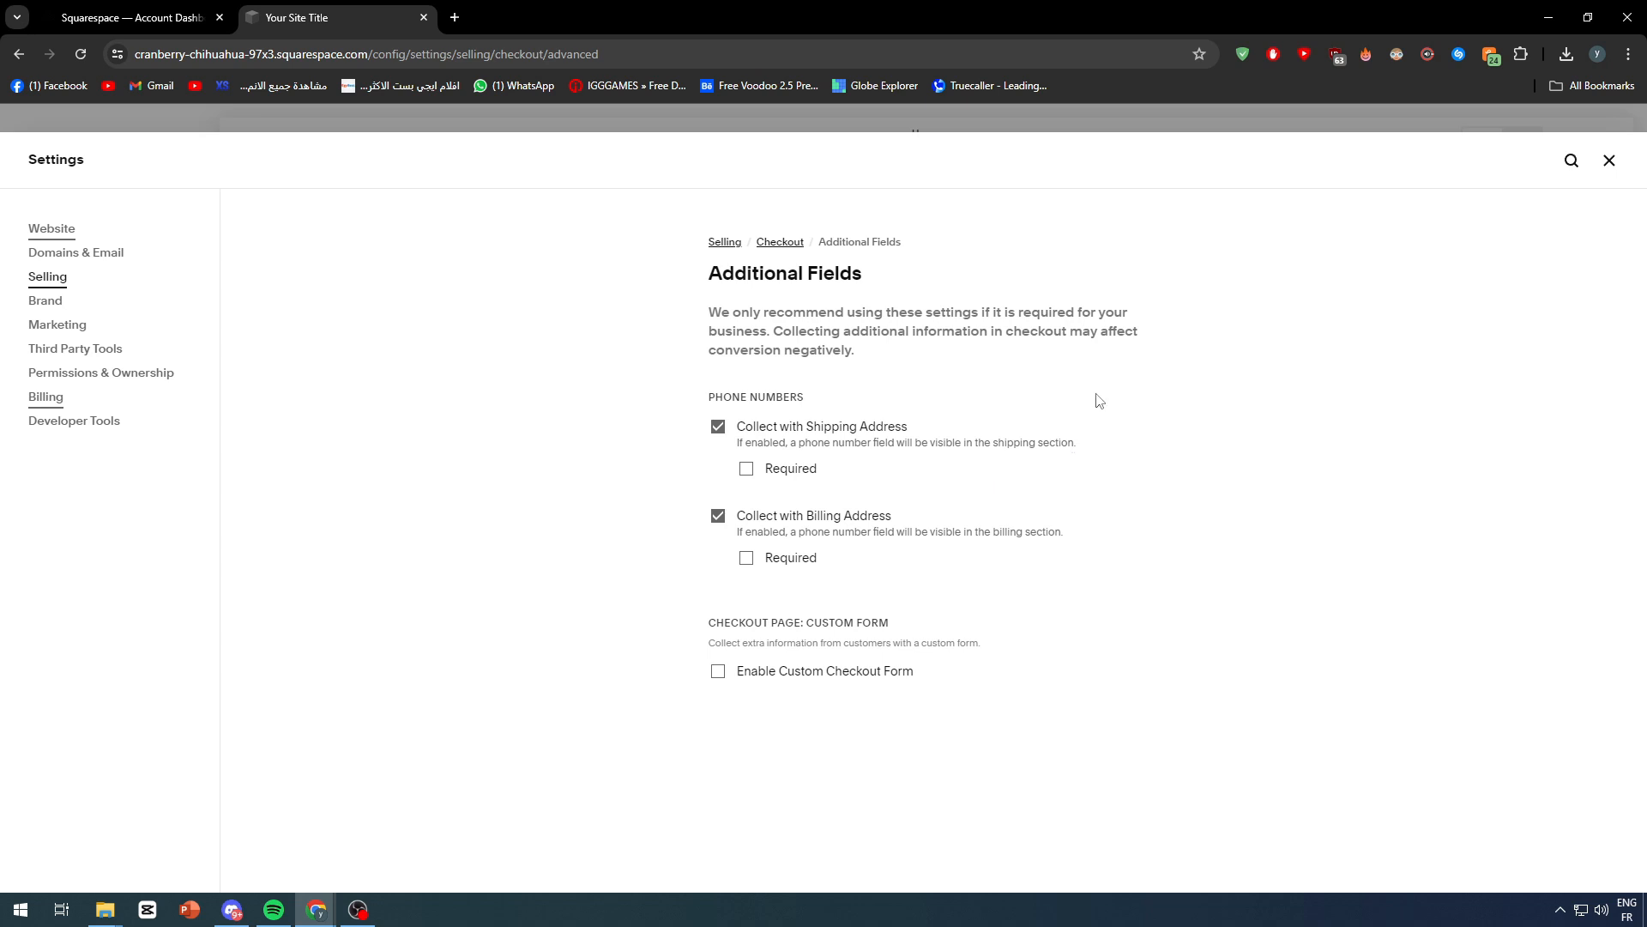
click(746, 469)
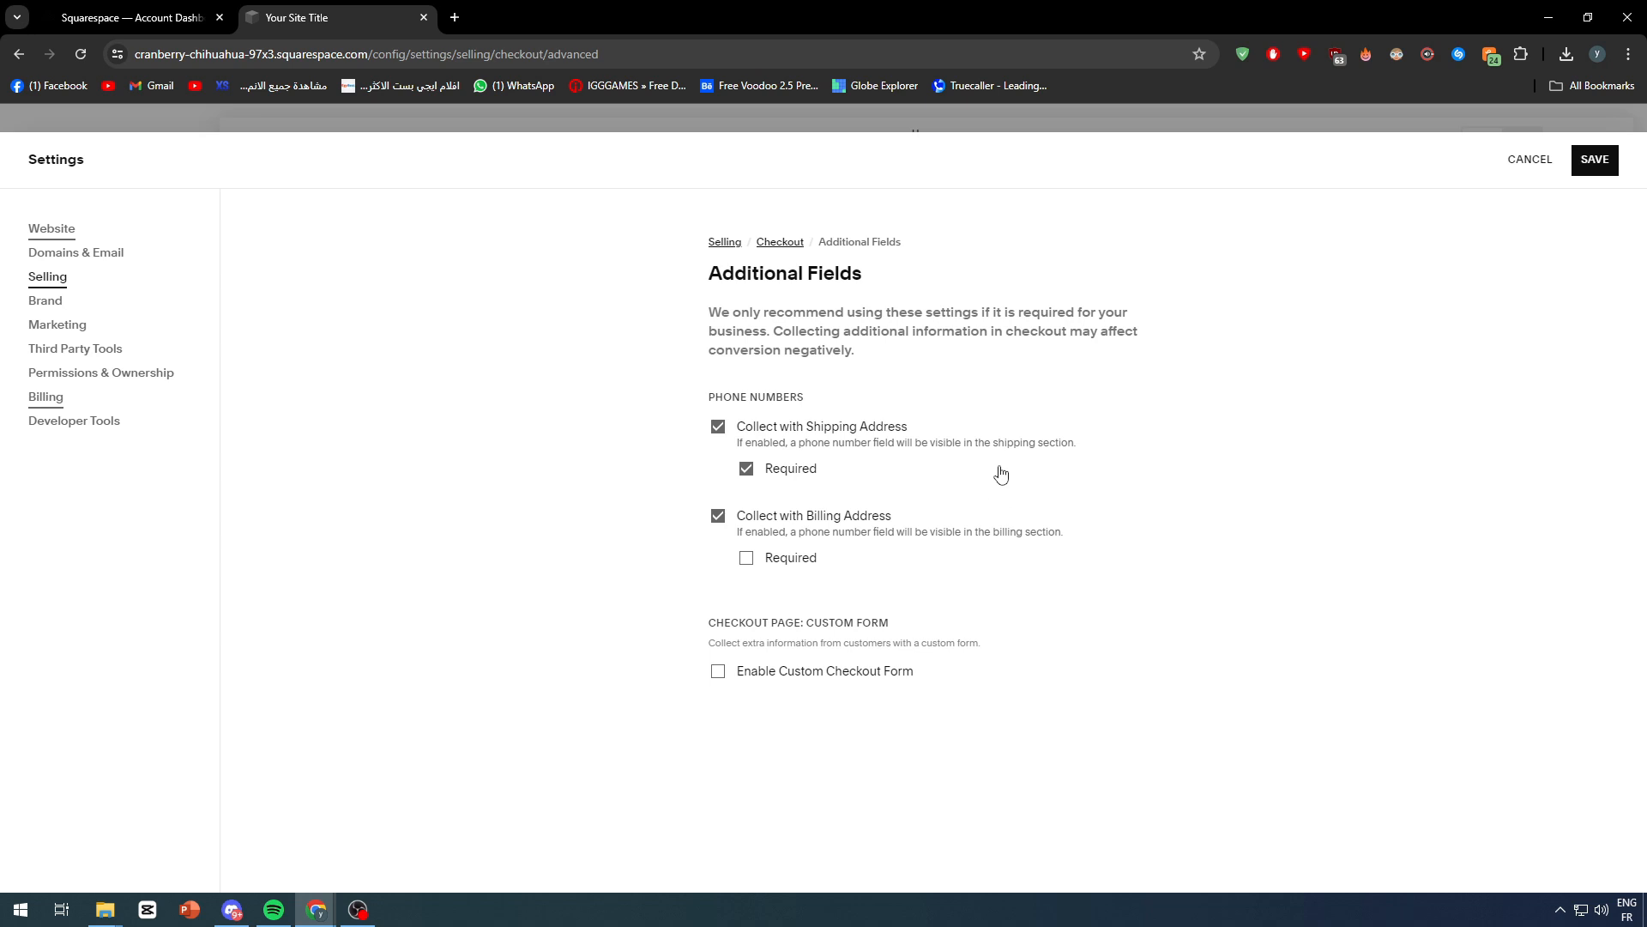